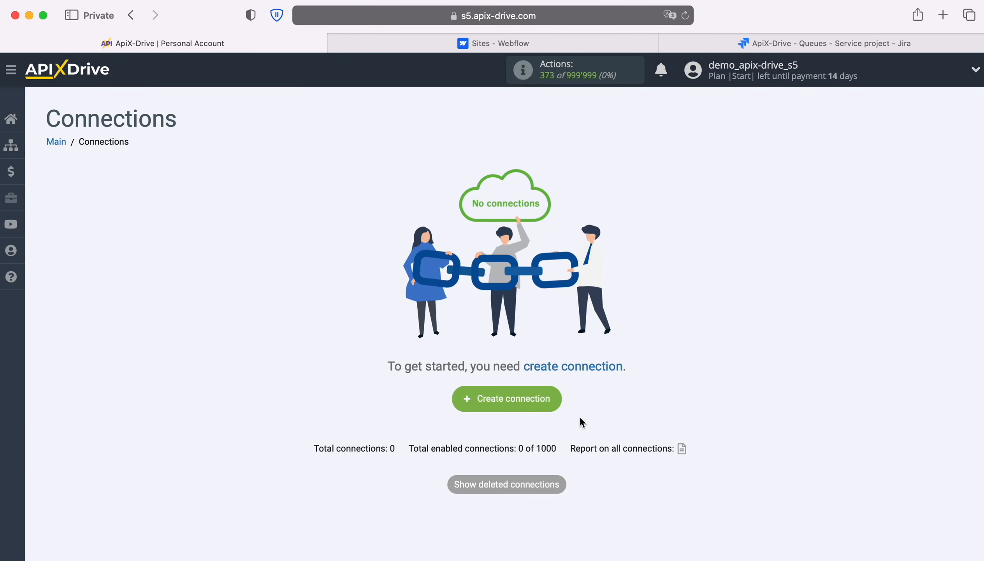
Create a new connection with Webflow as the data source system
{"action": "left_click", "coordinate": [559, 398]}
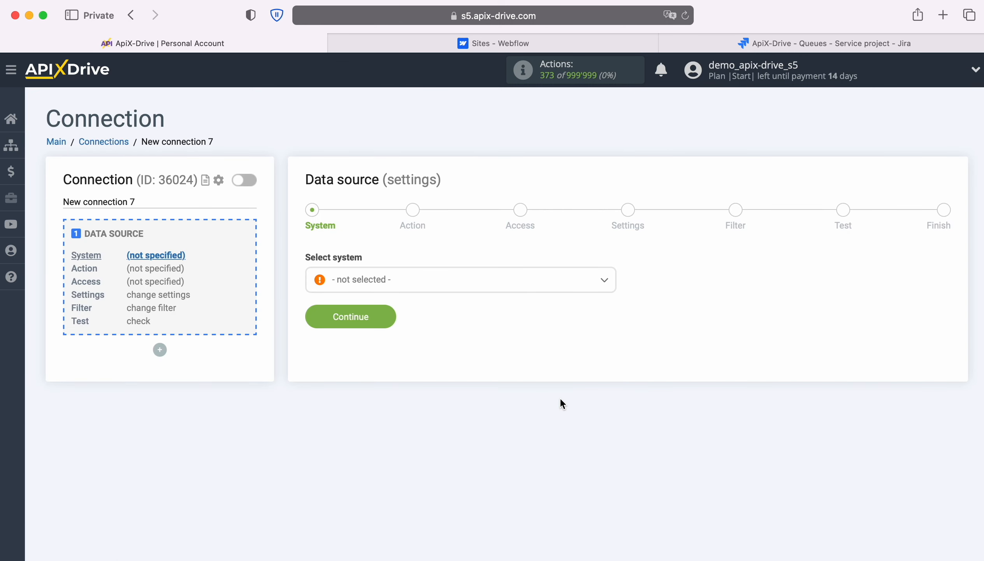
{"action": "left_click", "coordinate": [528, 289]}
{"action": "scroll", "coordinate": [560, 402], "scroll_direction": "down", "scroll_amount": 10}
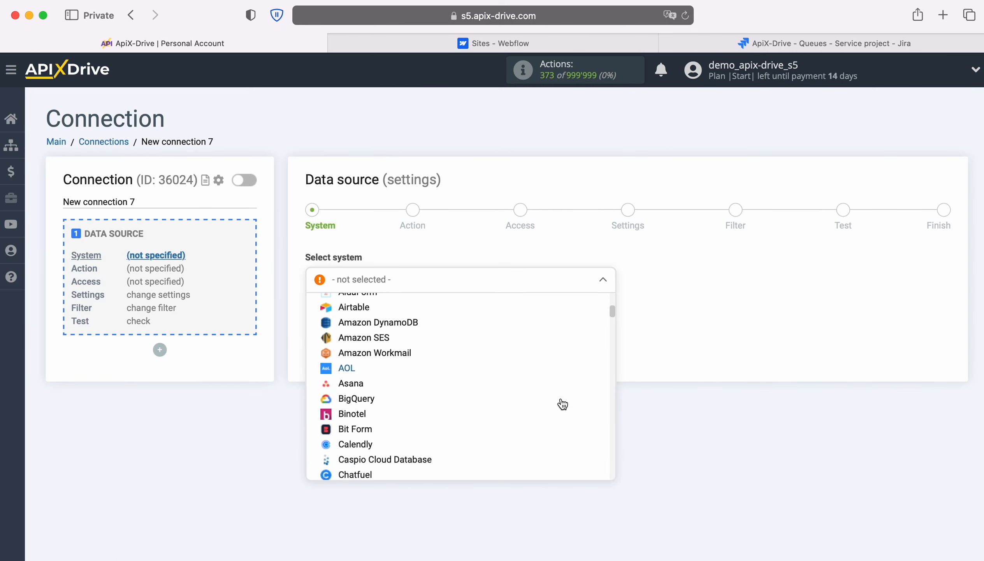
{"action": "scroll", "coordinate": [563, 404], "scroll_direction": "down", "scroll_amount": 20}
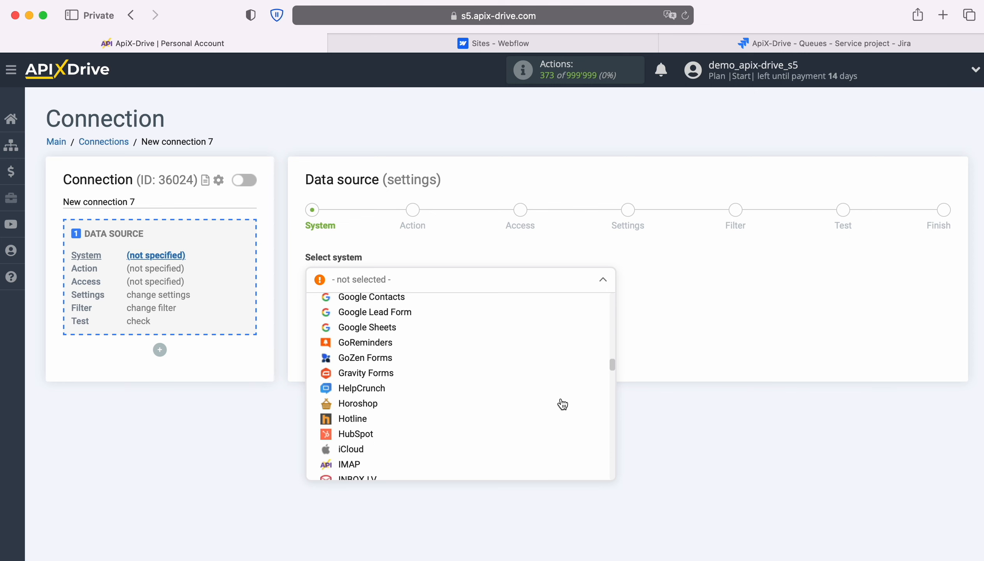
{"action": "scroll", "coordinate": [563, 404], "scroll_direction": "down", "scroll_amount": 20}
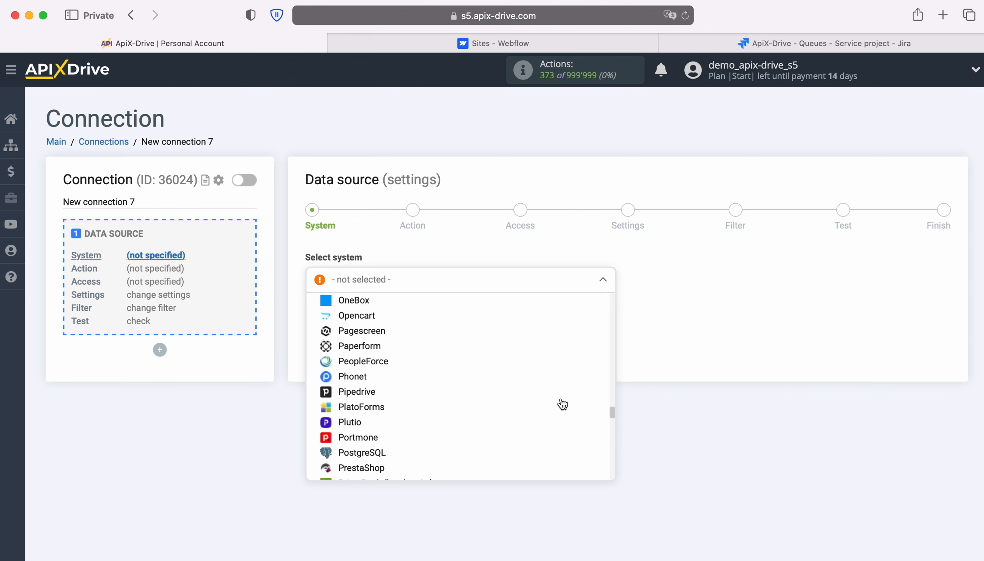
{"action": "scroll", "coordinate": [563, 404], "scroll_direction": "down", "scroll_amount": 20}
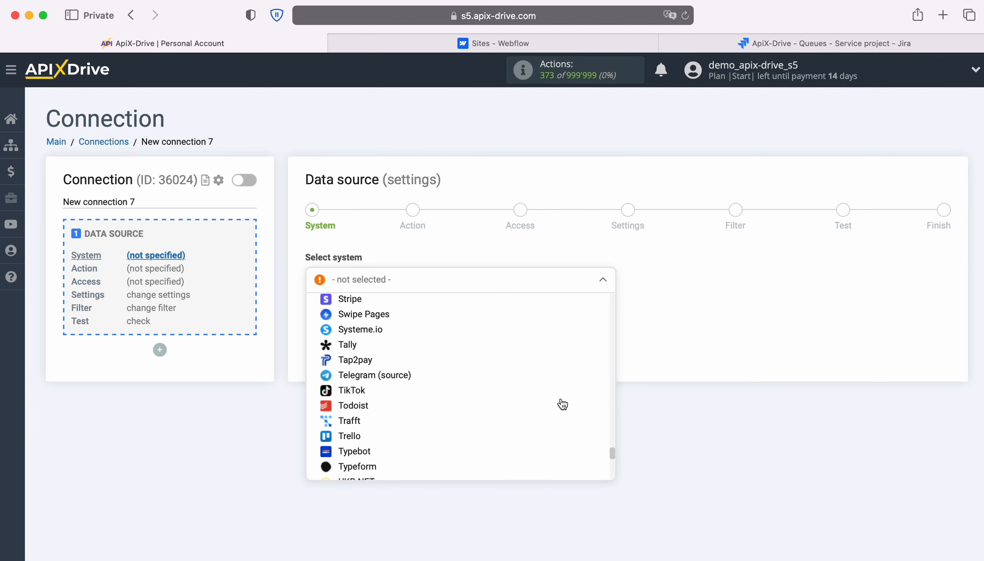
{"action": "scroll", "coordinate": [563, 404], "scroll_direction": "down", "scroll_amount": 3}
{"action": "left_click", "coordinate": [367, 319]}
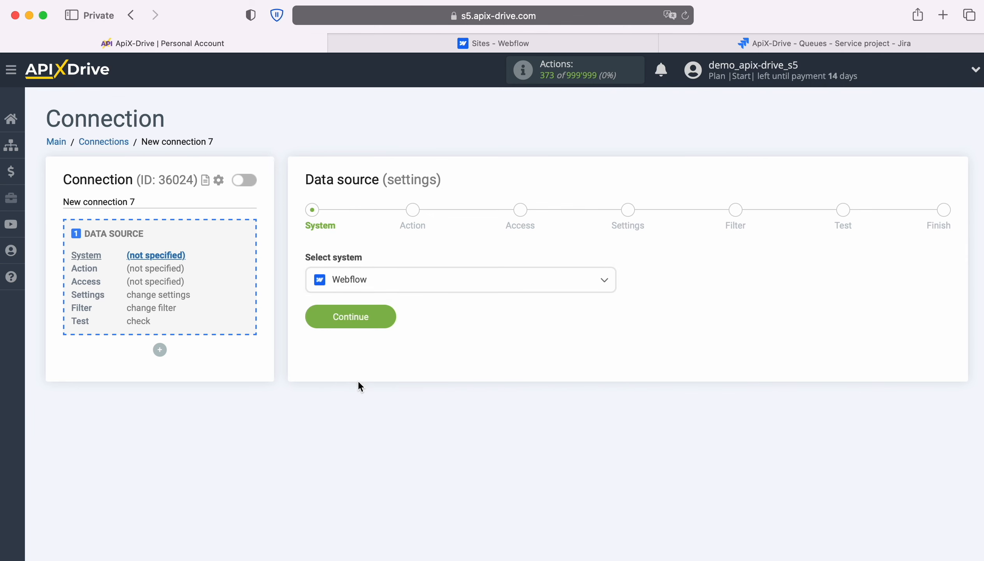
{"action": "left_click", "coordinate": [384, 317]}
Set the Webflow source action to Get form DATA (new)
{"action": "left_click", "coordinate": [415, 284]}
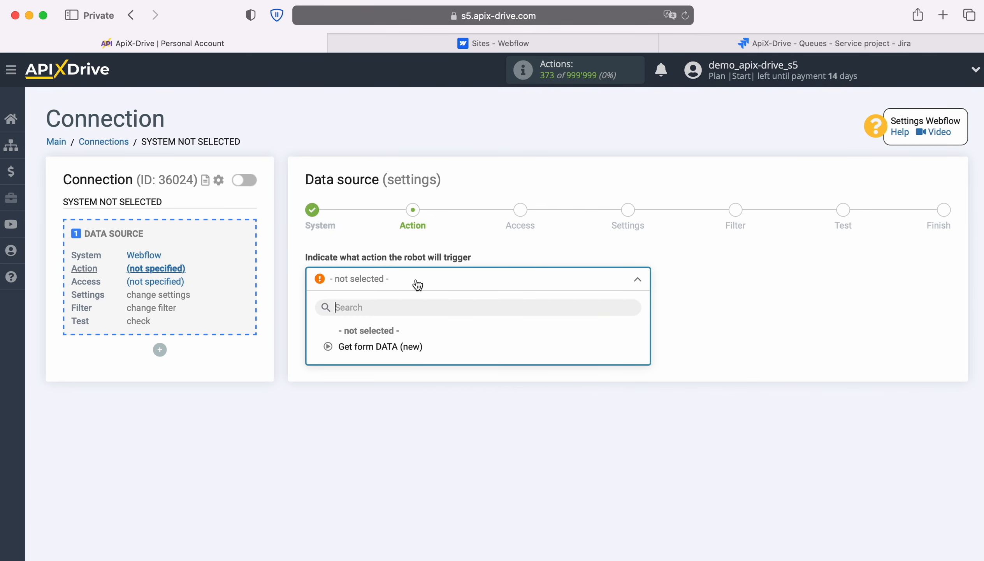
{"action": "left_click", "coordinate": [401, 345]}
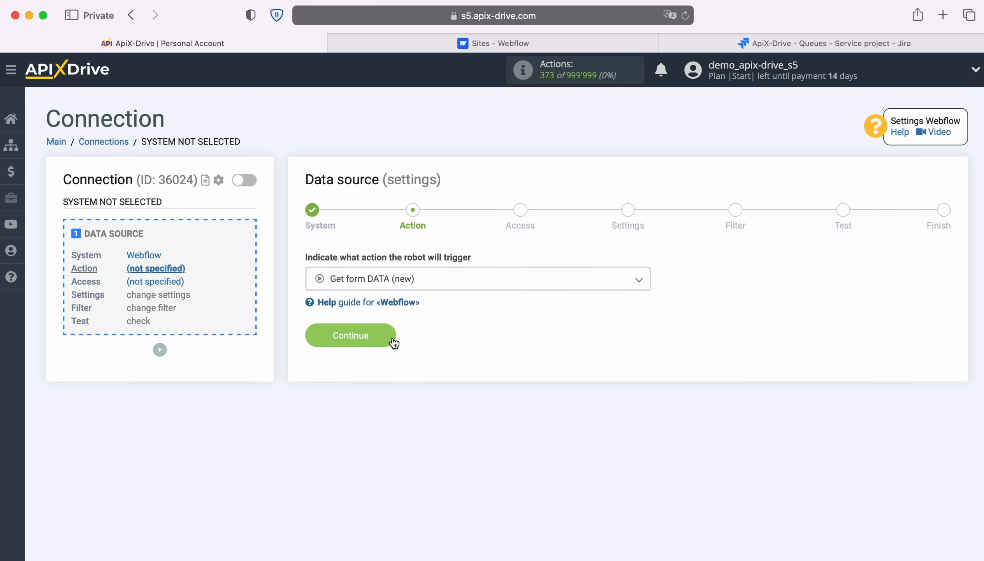
{"action": "left_click", "coordinate": [390, 335]}
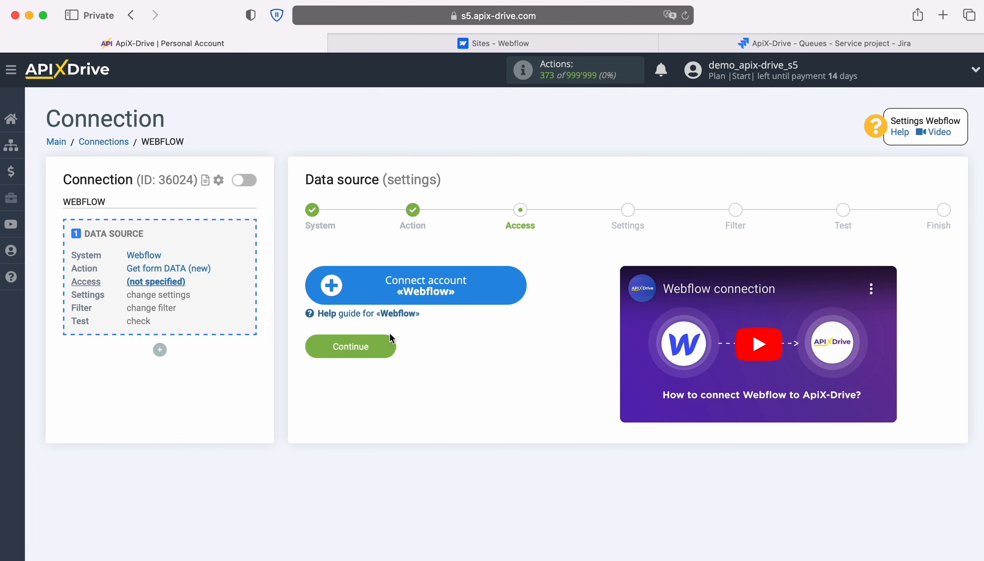
Log in to Webflow with the account e-mail and password, and authorize ApiX-Drive for the workspace
{"action": "left_click", "coordinate": [518, 288]}
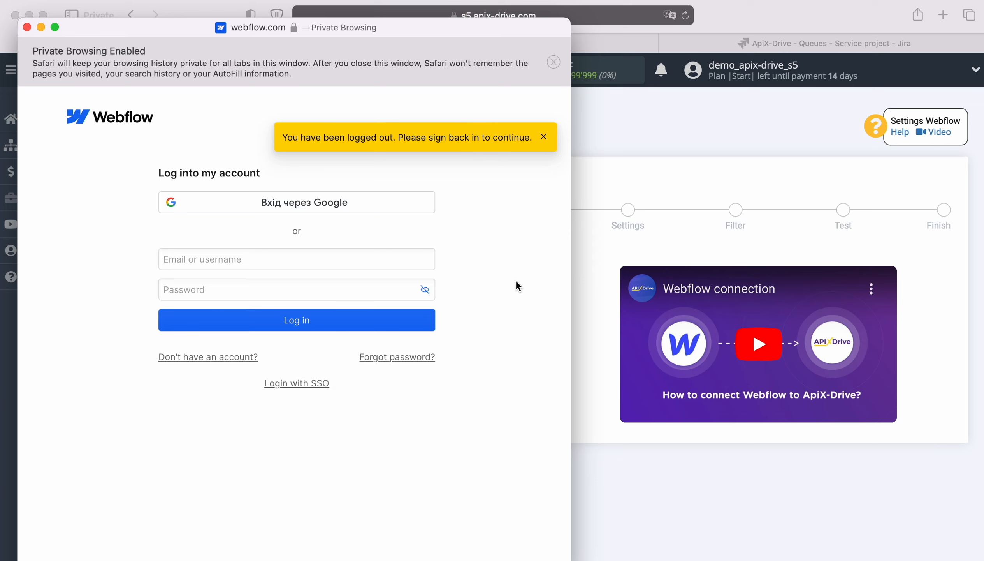
{"action": "left_click", "coordinate": [271, 258]}
{"action": "right_click", "coordinate": [270, 258]}
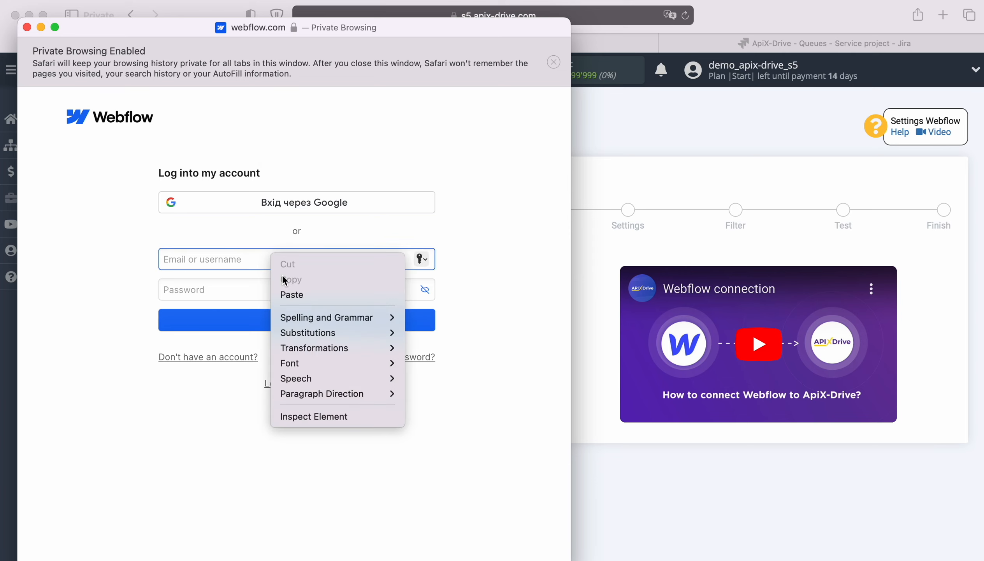
{"action": "left_click", "coordinate": [306, 294]}
{"action": "left_click", "coordinate": [277, 294]}
{"action": "type", "text": "••••••••"}
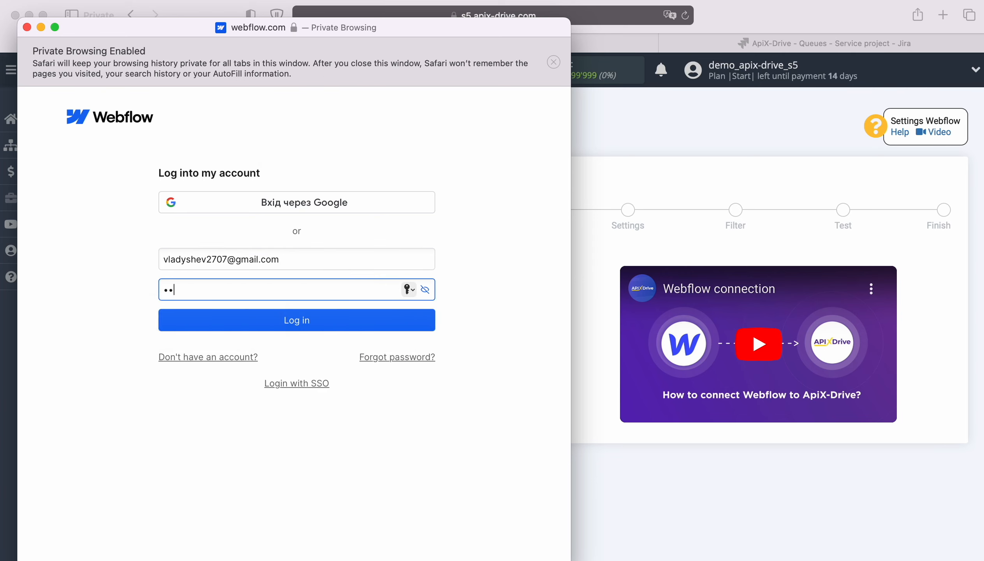
{"action": "type", "text": "•••"}
{"action": "left_click", "coordinate": [282, 325]}
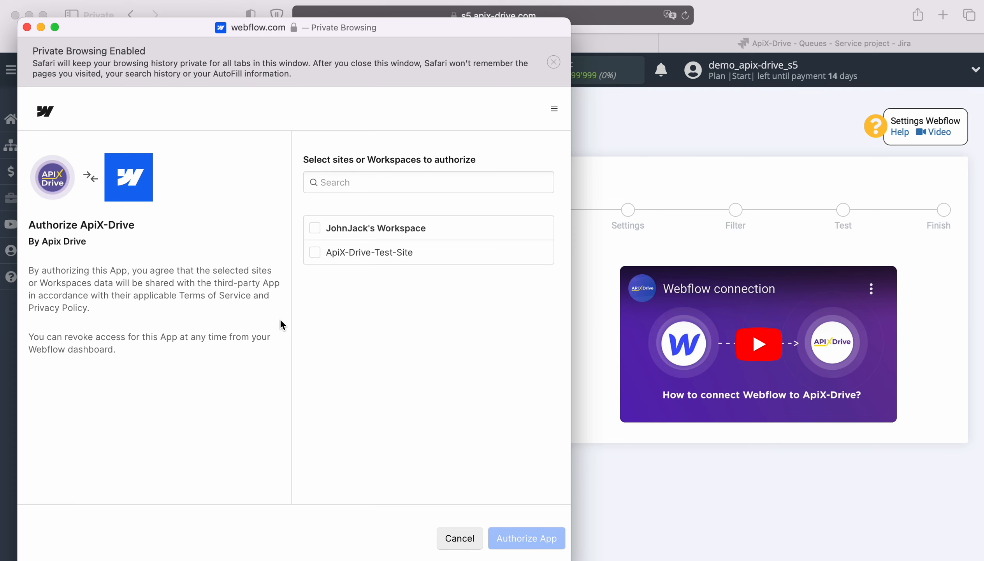
{"action": "left_click", "coordinate": [315, 229]}
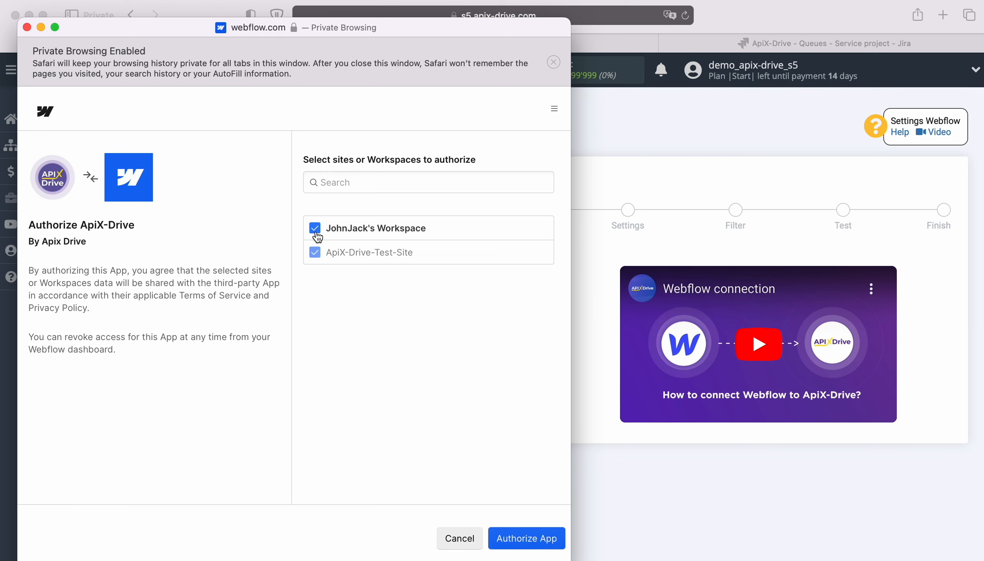
{"action": "left_click", "coordinate": [518, 540]}
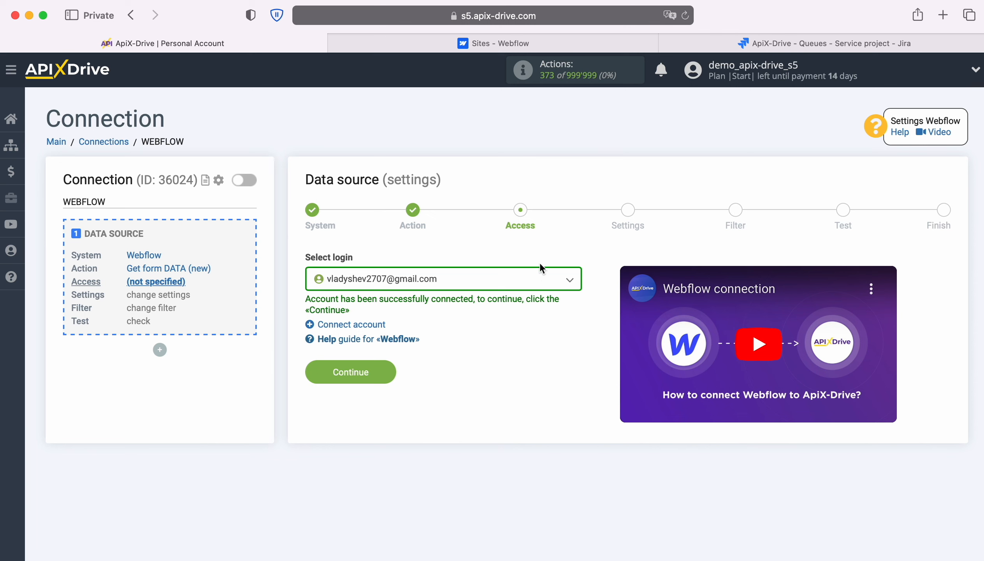
Select the connected Webflow account as the source login
{"action": "left_click", "coordinate": [540, 278]}
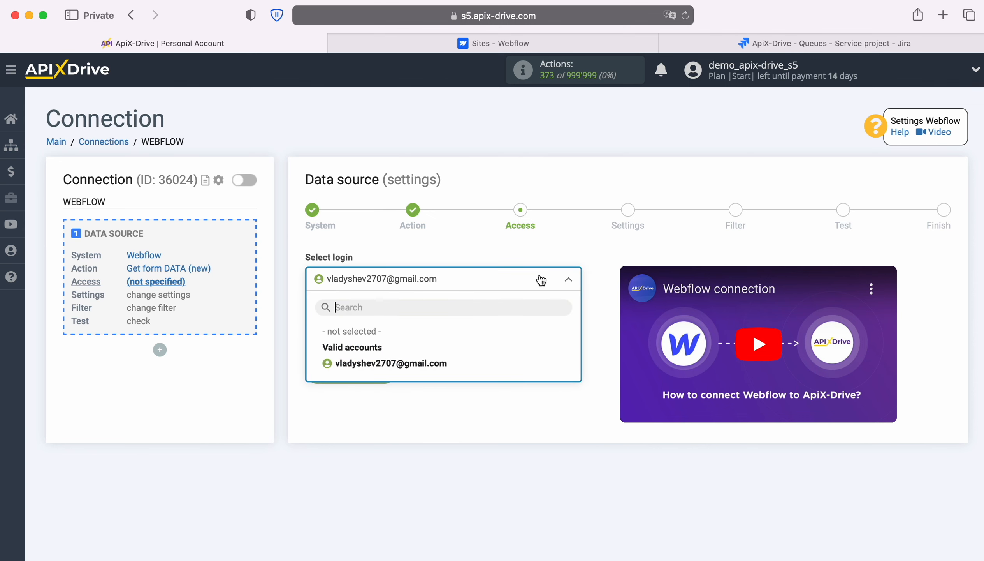
{"action": "left_click", "coordinate": [441, 361]}
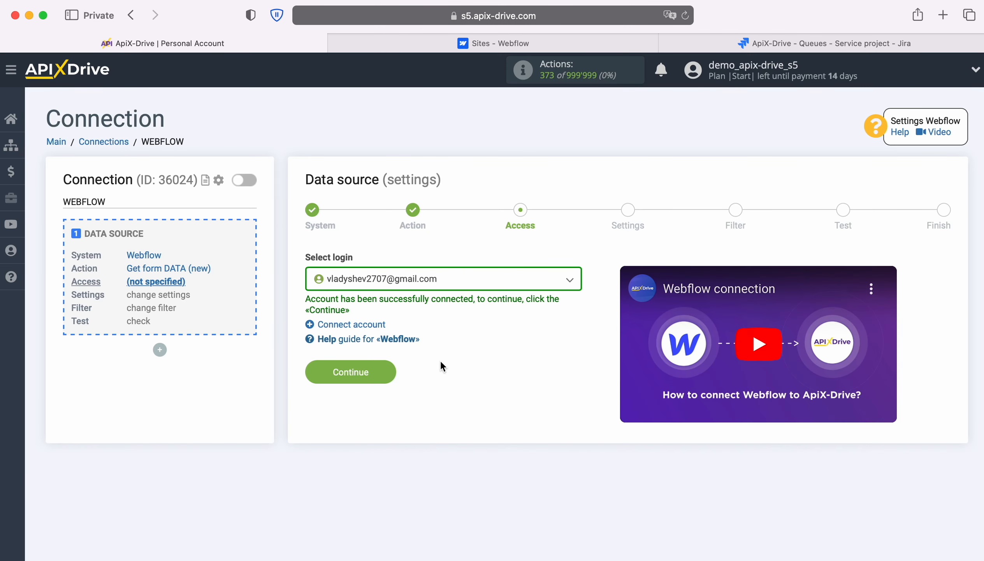
{"action": "left_click", "coordinate": [390, 369]}
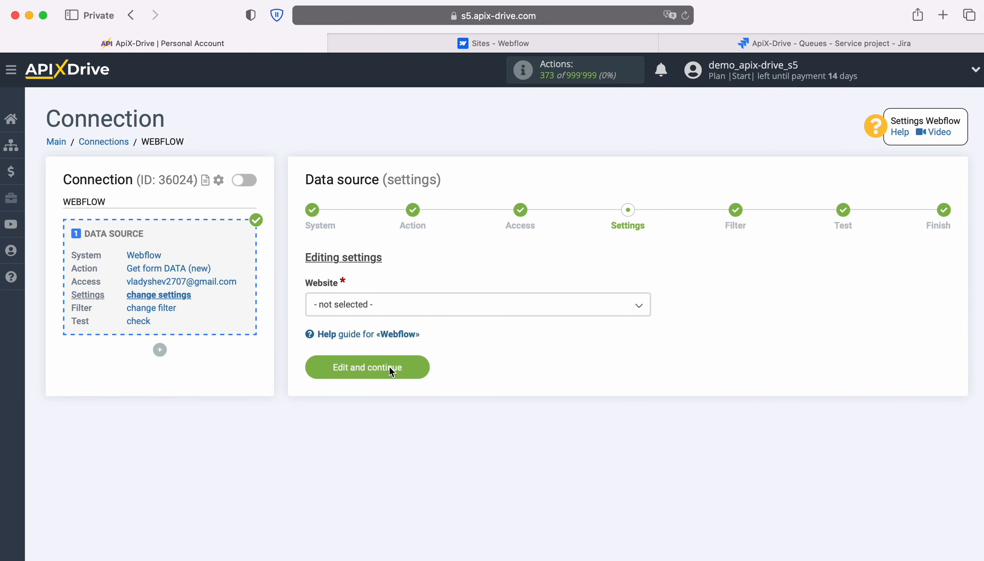
Choose ApiX-Drive-Test-Site as the website and skip filtering to reach the Test step
{"action": "left_click", "coordinate": [384, 309]}
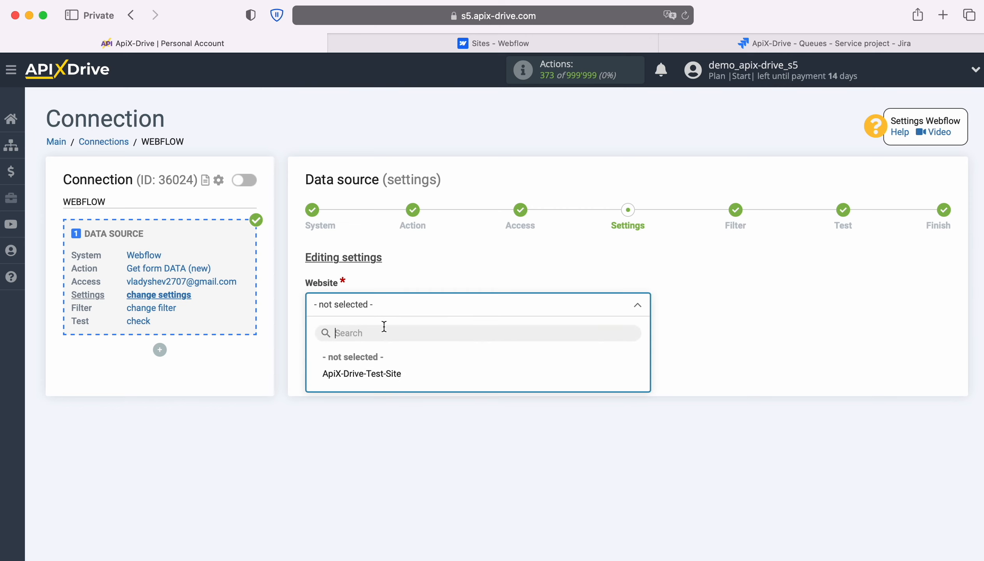
{"action": "left_click", "coordinate": [389, 373]}
{"action": "left_click", "coordinate": [417, 369]}
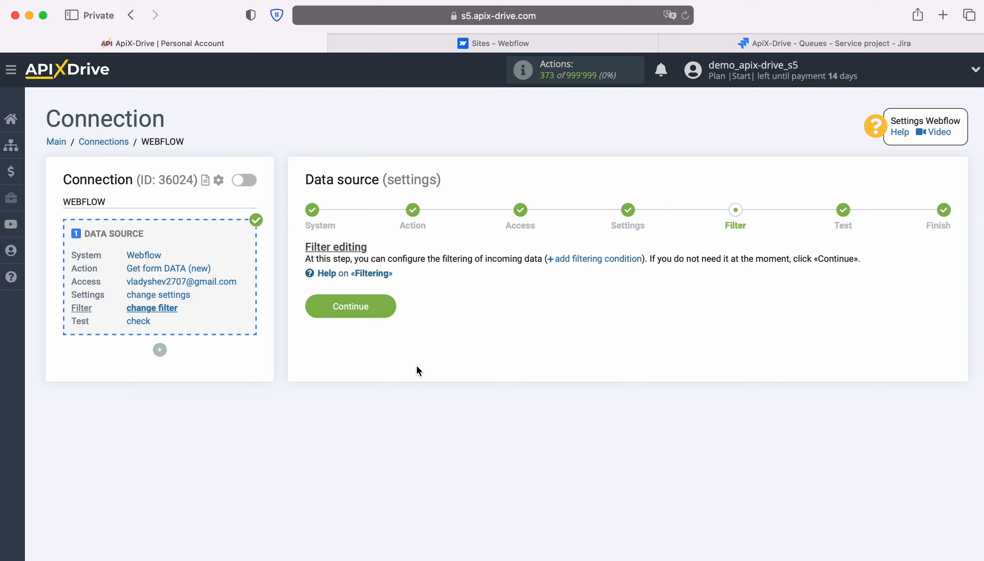
{"action": "left_click", "coordinate": [389, 301]}
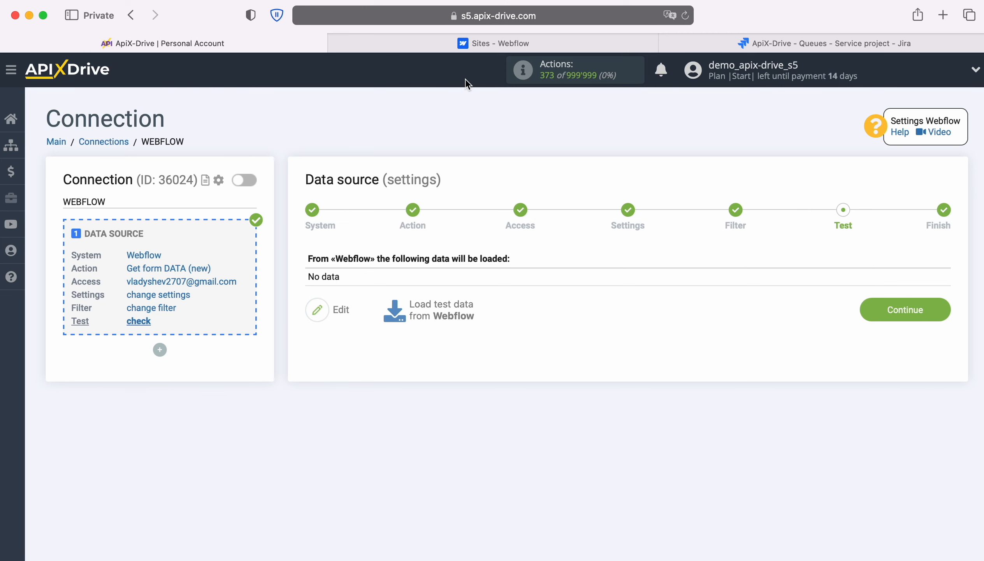
{"action": "left_click", "coordinate": [472, 40]}
Submit the live test site's form with a sample contact's first and last name, e-mail and phone
{"action": "left_click", "coordinate": [349, 307]}
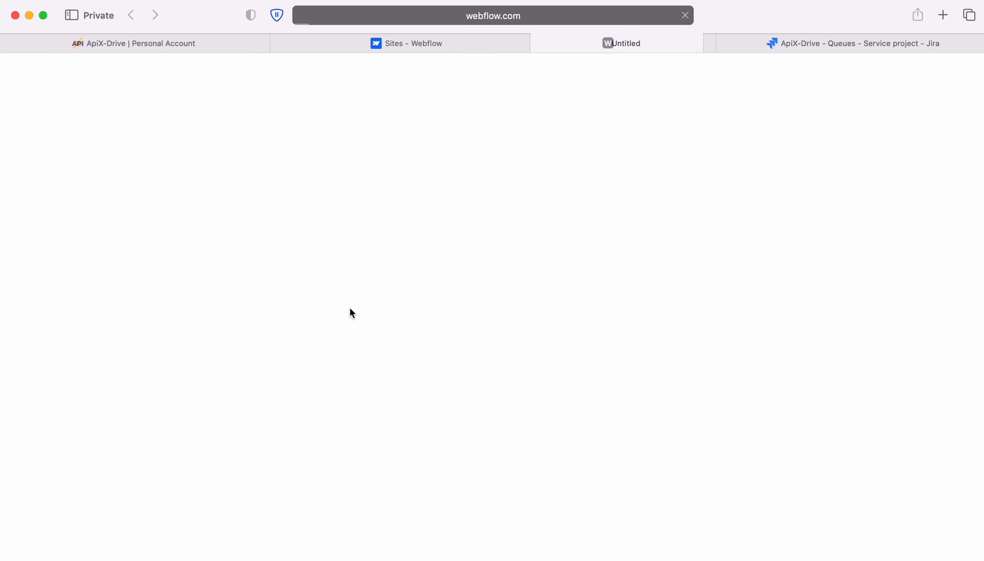
{"action": "left_click", "coordinate": [292, 292]}
{"action": "key", "text": "Tab"}
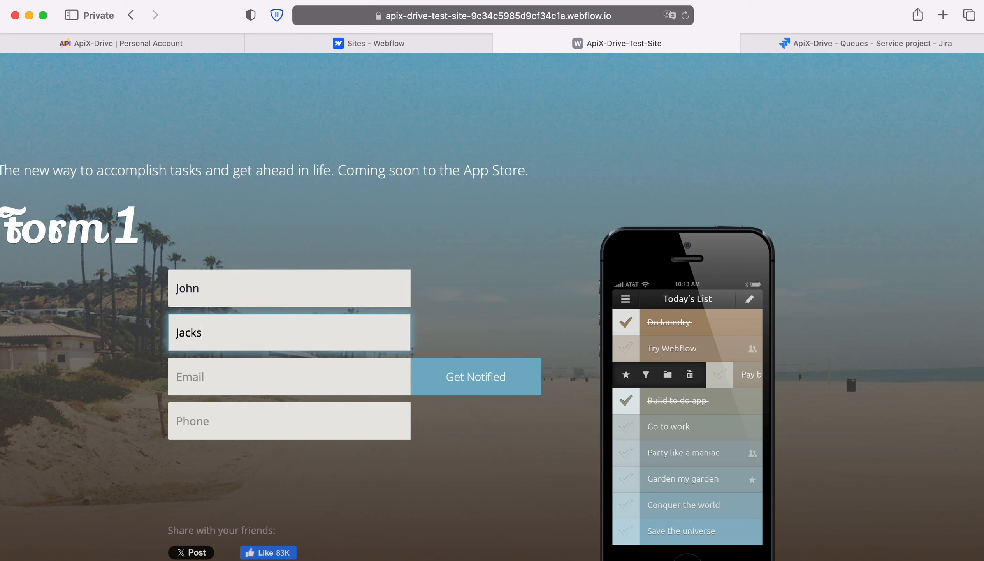
{"action": "key", "text": "Tab"}
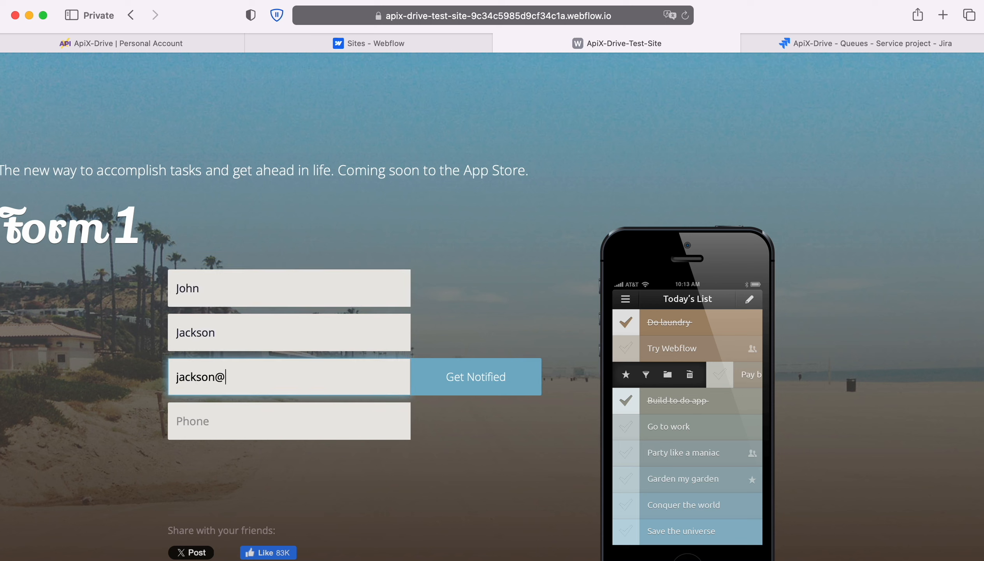
{"action": "key", "text": "Tab"}
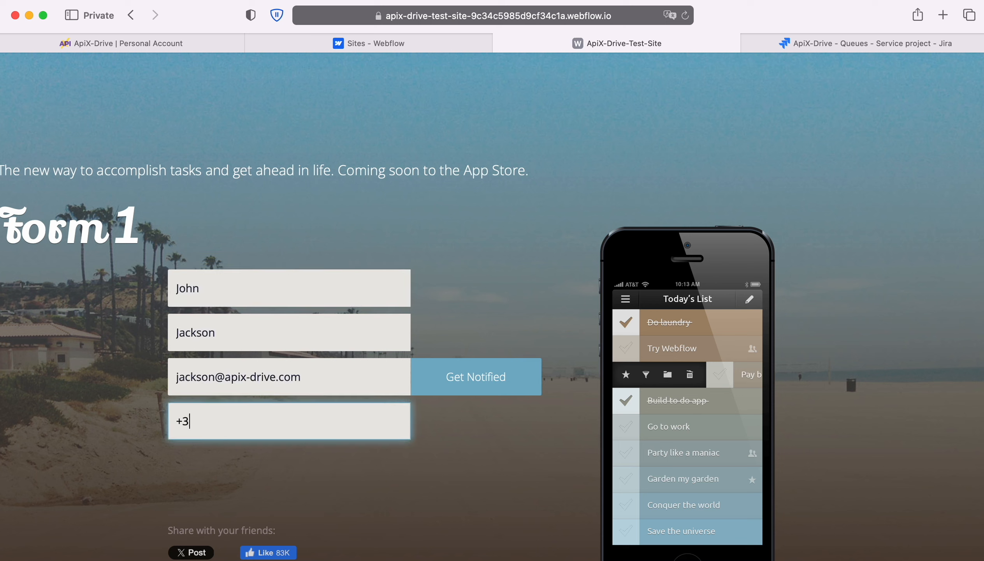
{"action": "left_click", "coordinate": [458, 385]}
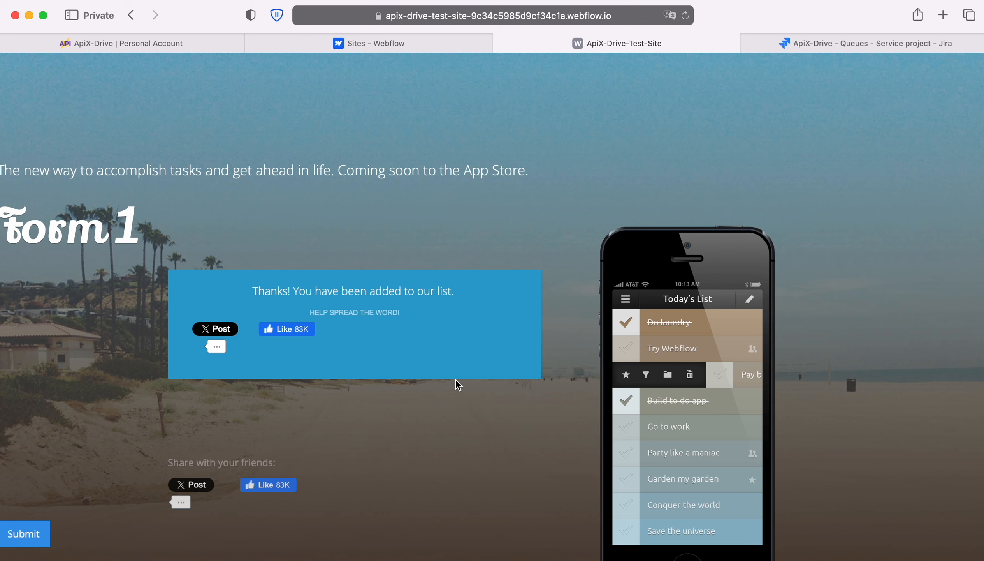
Load the Form 1 submission as Webflow test data and finish the source setup
{"action": "left_click", "coordinate": [66, 50]}
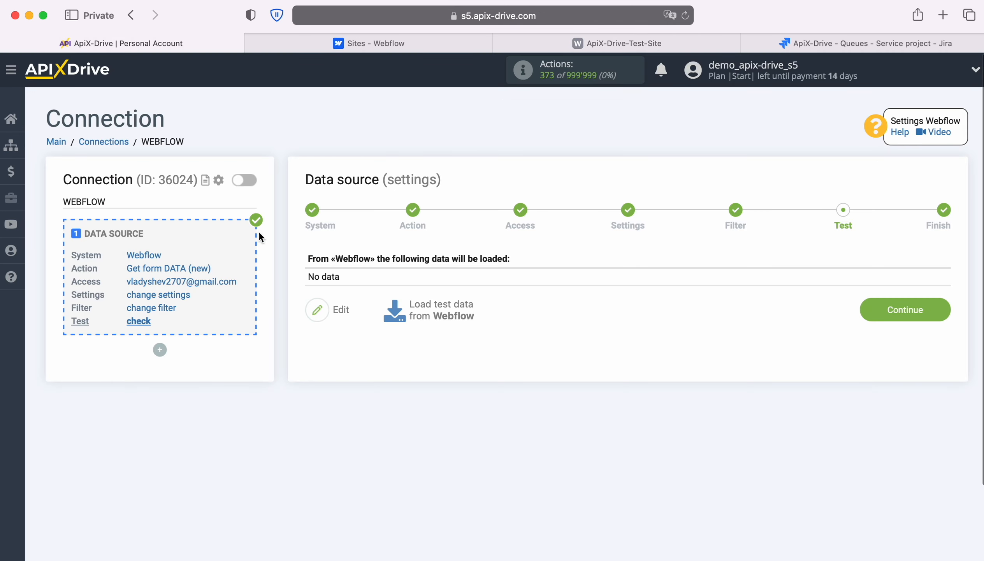
{"action": "left_click", "coordinate": [439, 305]}
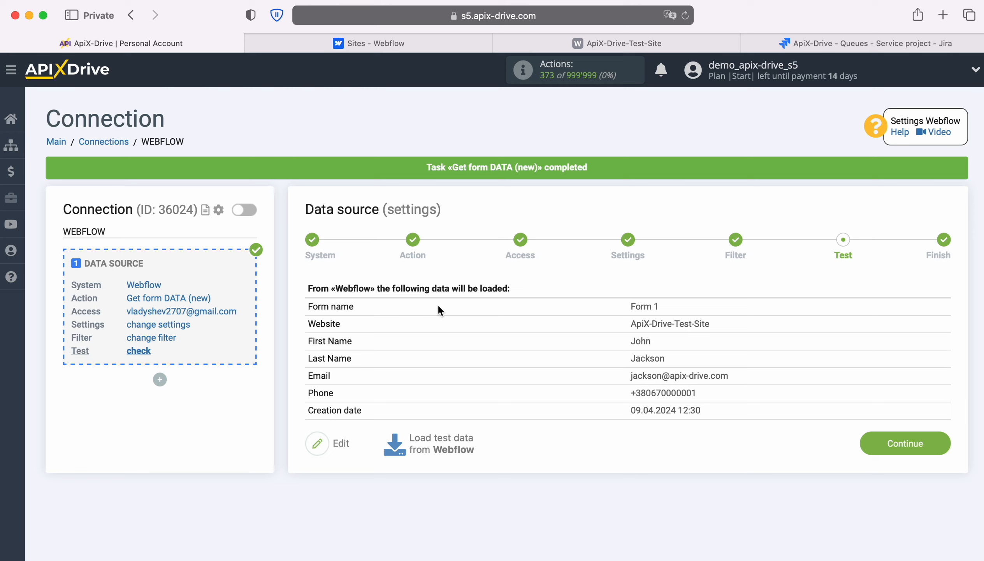
{"action": "left_click", "coordinate": [936, 440]}
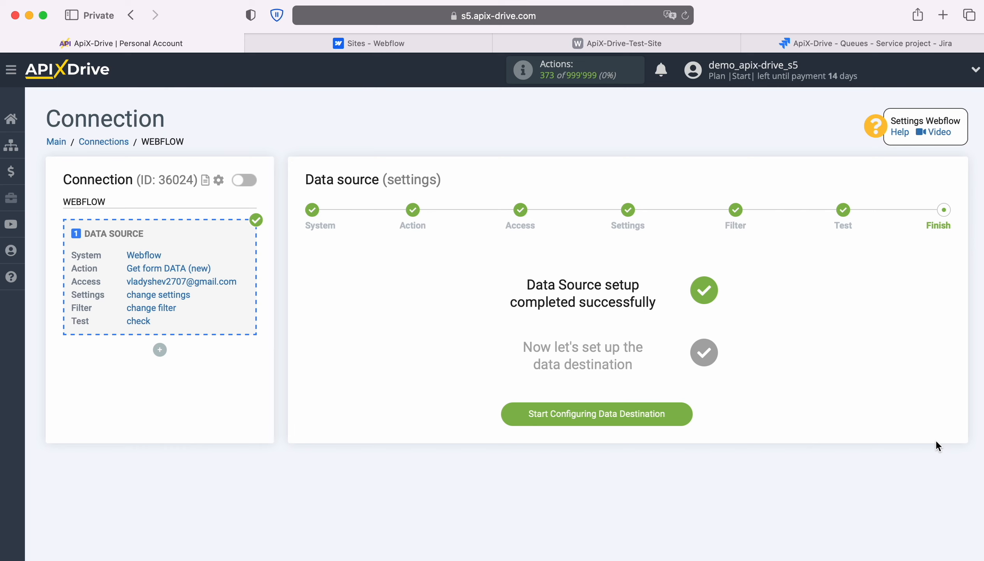
Choose Jira Service Management as the data destination system
{"action": "left_click", "coordinate": [685, 411]}
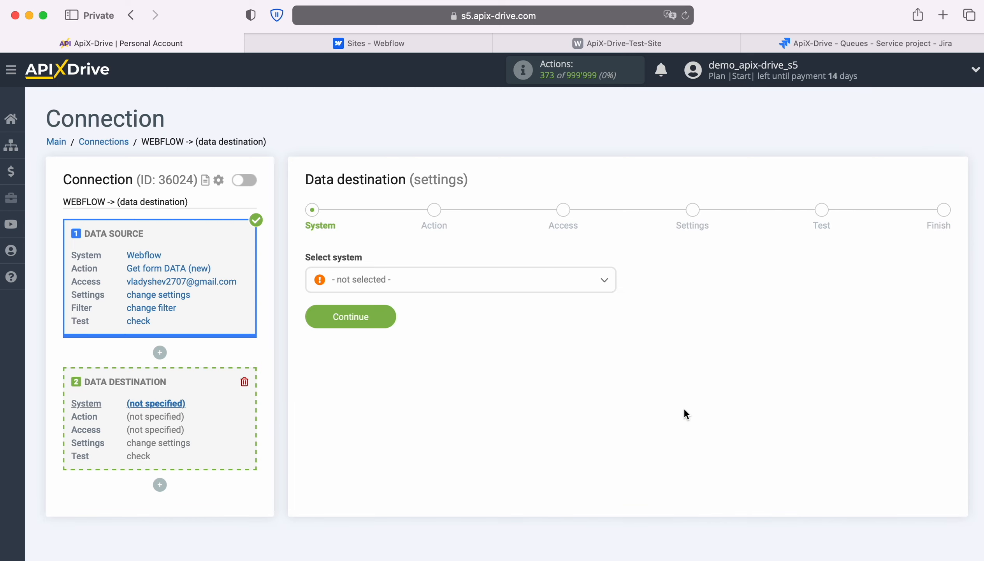
{"action": "left_click", "coordinate": [521, 286]}
{"action": "scroll", "coordinate": [559, 400], "scroll_direction": "down", "scroll_amount": 10}
{"action": "scroll", "coordinate": [559, 399], "scroll_direction": "down", "scroll_amount": 15}
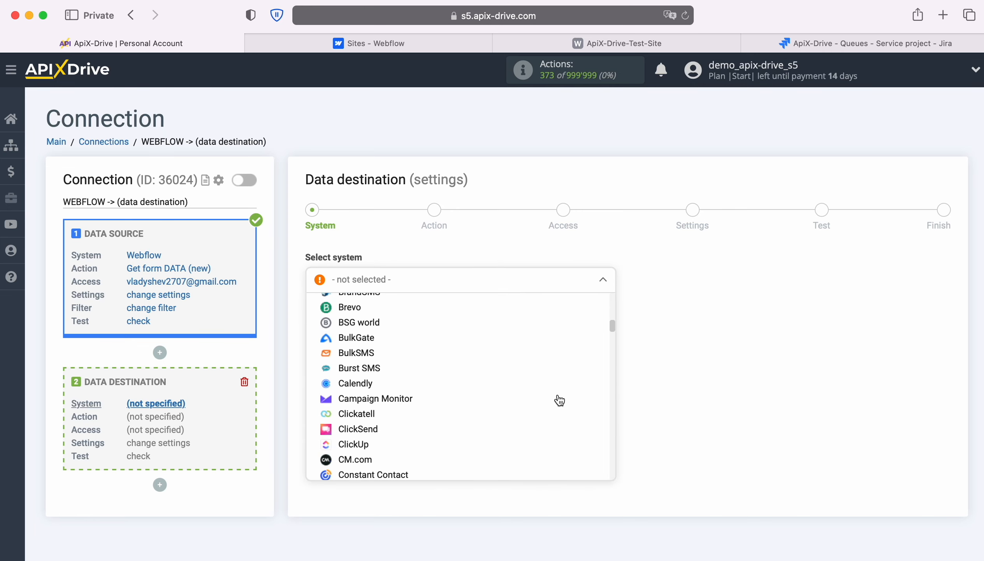
{"action": "scroll", "coordinate": [559, 400], "scroll_direction": "down", "scroll_amount": 10}
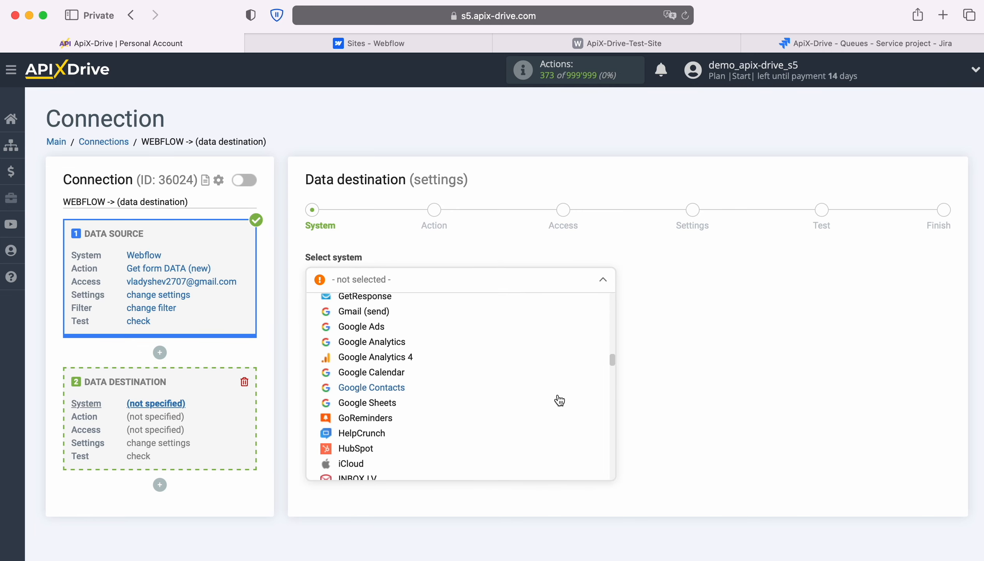
{"action": "left_click", "coordinate": [406, 320]}
{"action": "left_click", "coordinate": [391, 317]}
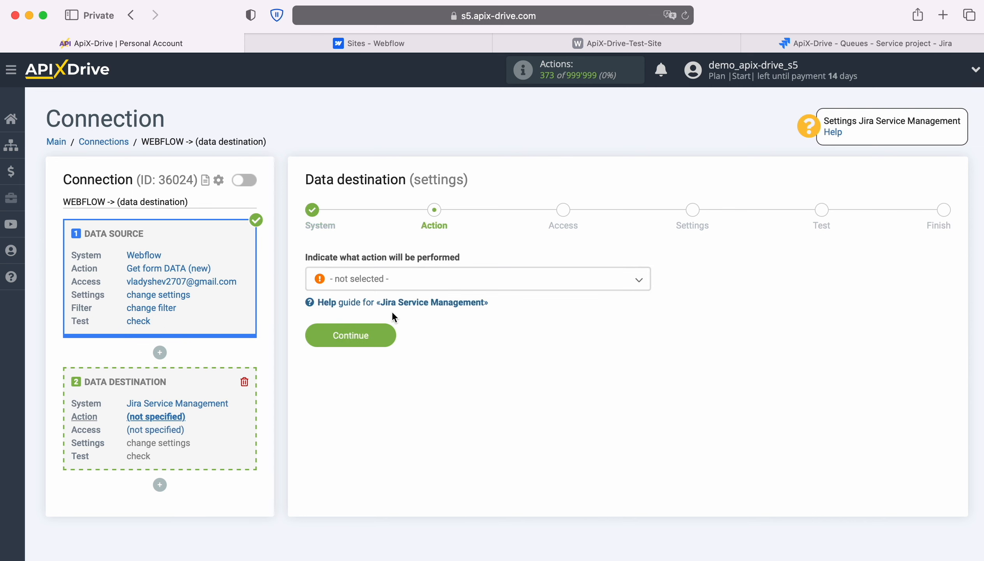
Set the destination action to Create REQUEST
{"action": "left_click", "coordinate": [433, 286]}
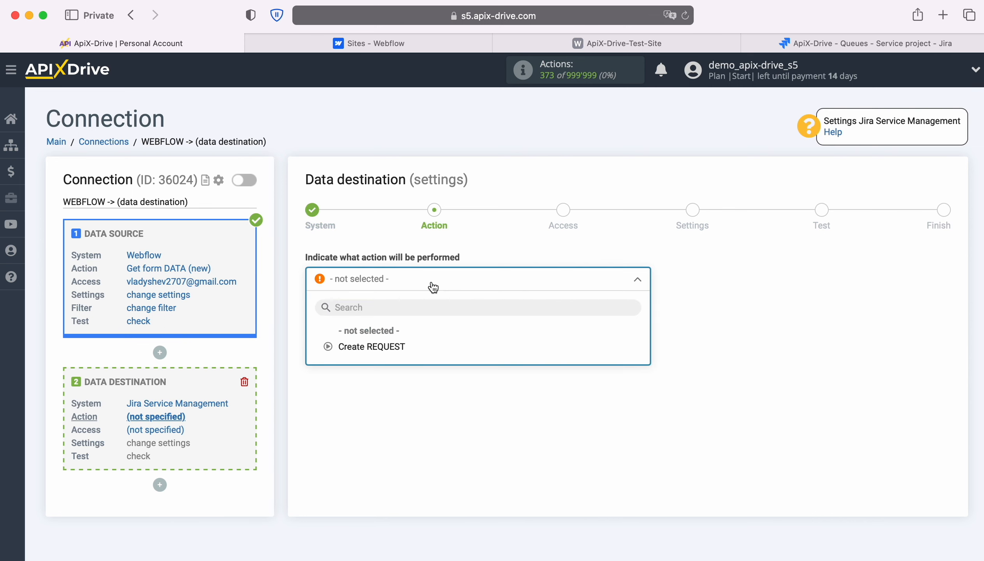
{"action": "left_click", "coordinate": [398, 347]}
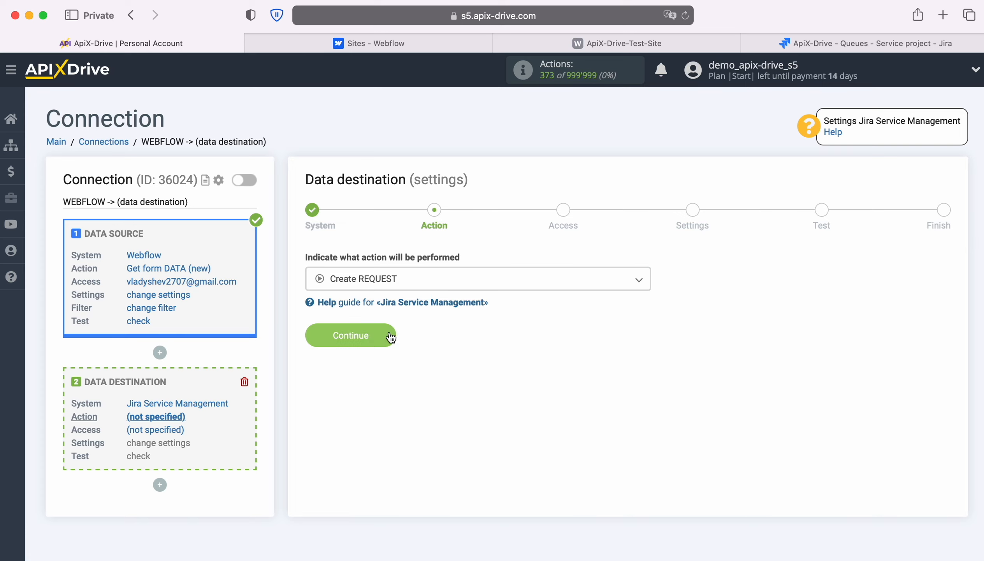
{"action": "left_click", "coordinate": [389, 334]}
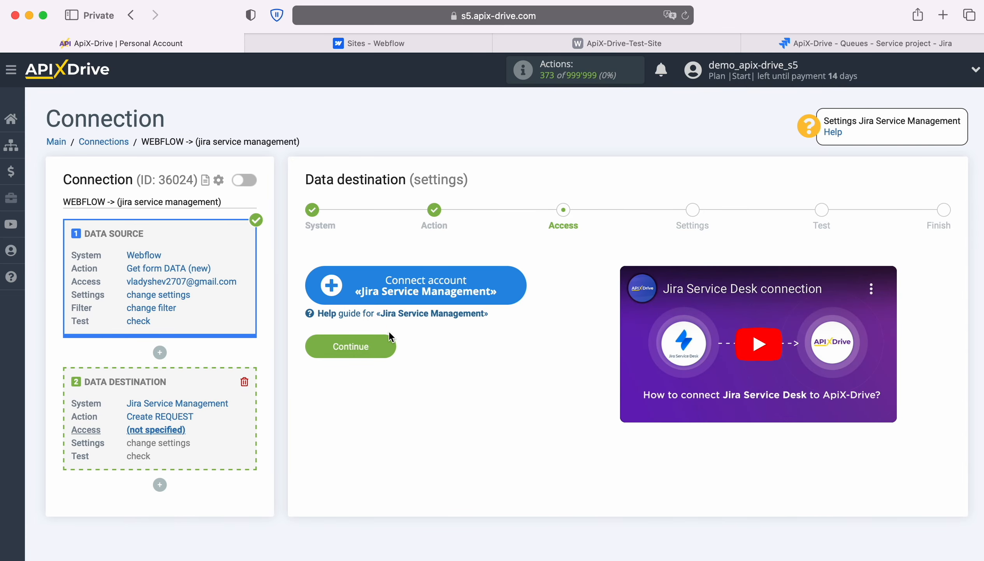
Log in to Atlassian with the account e-mail and password and accept ApiX-Drive's access request
{"action": "left_click", "coordinate": [520, 282]}
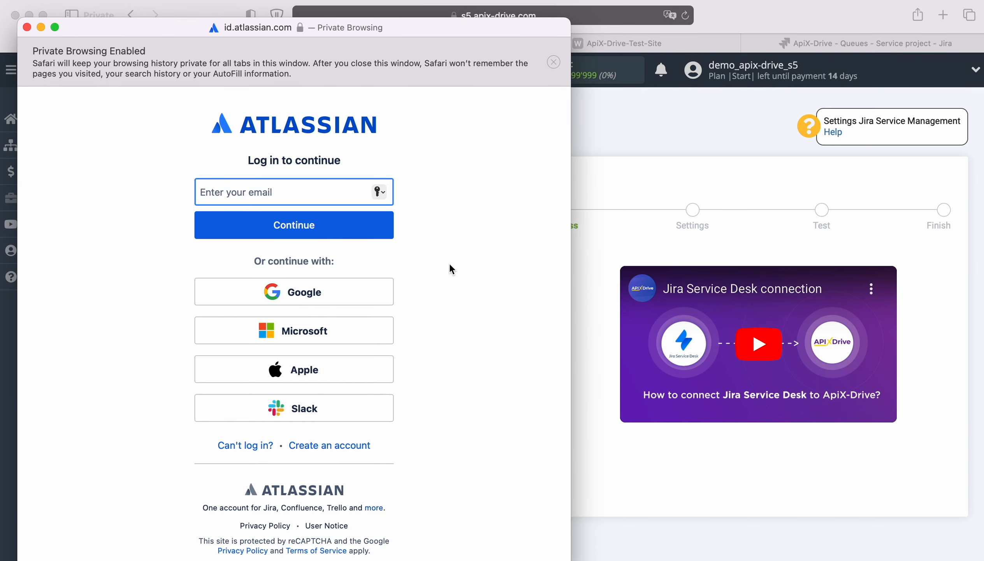
{"action": "right_click", "coordinate": [257, 192]}
{"action": "left_click", "coordinate": [275, 229]}
{"action": "left_click", "coordinate": [301, 234]}
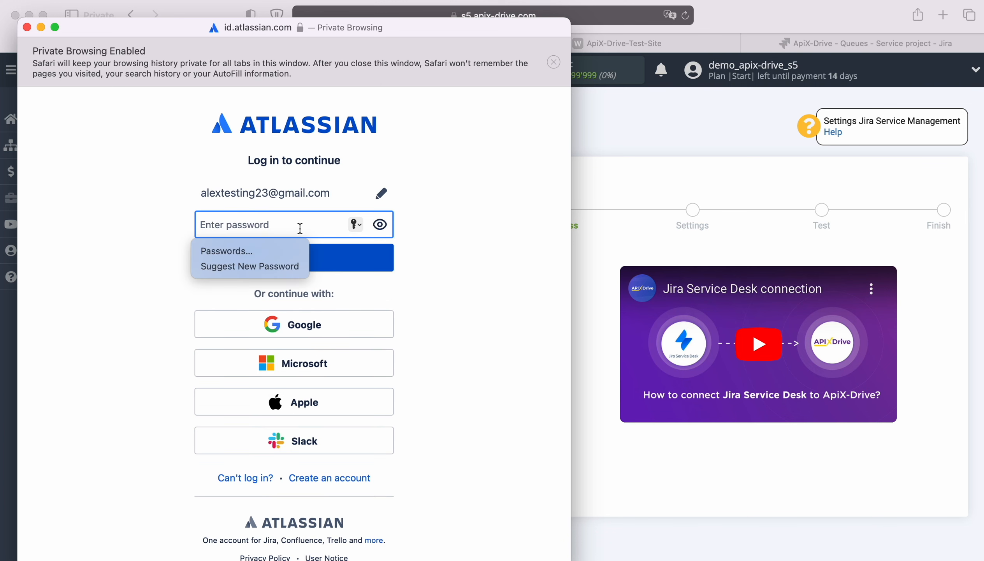
{"action": "type", "text": "********"}
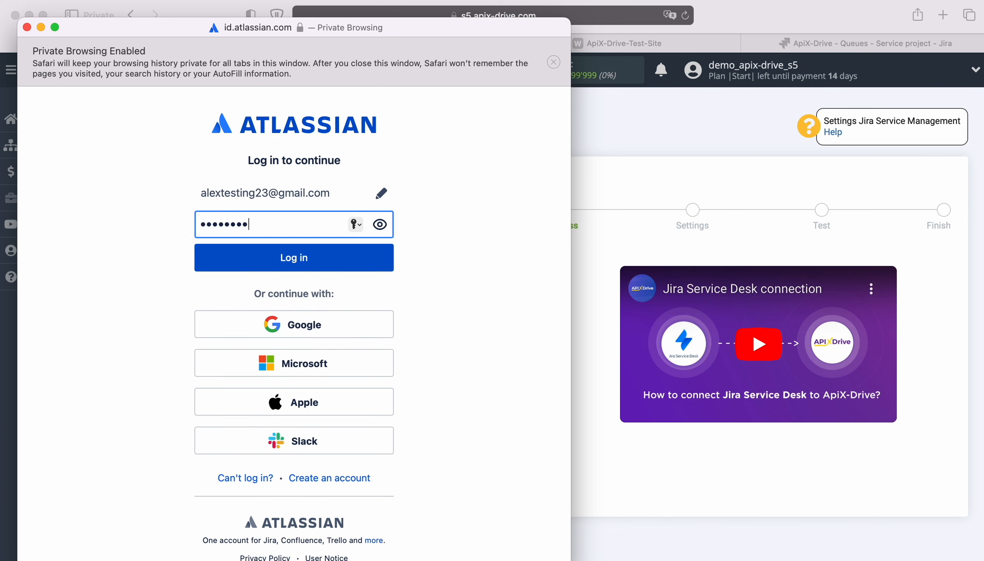
{"action": "left_click", "coordinate": [302, 260]}
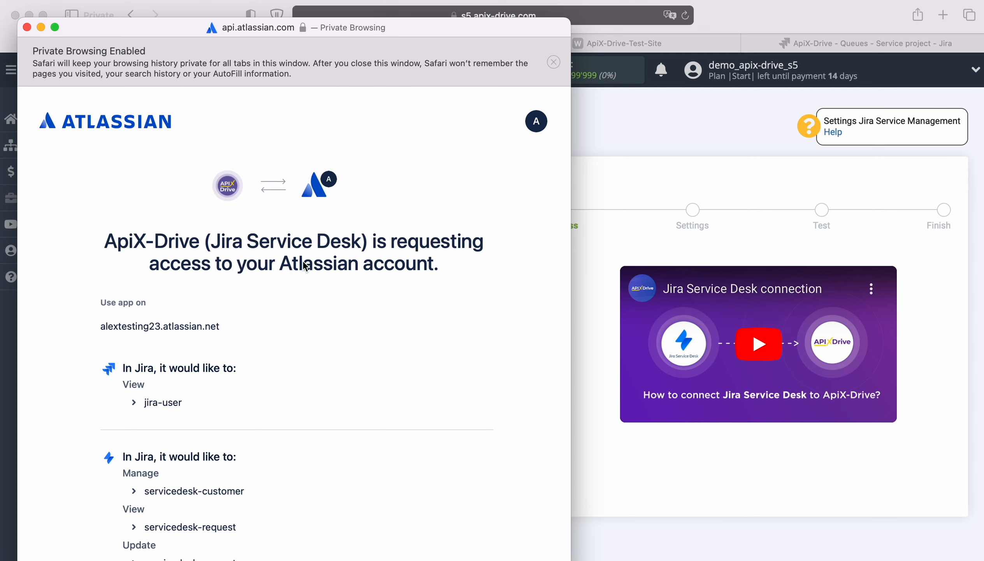
{"action": "scroll", "coordinate": [398, 339], "scroll_direction": "down", "scroll_amount": 5}
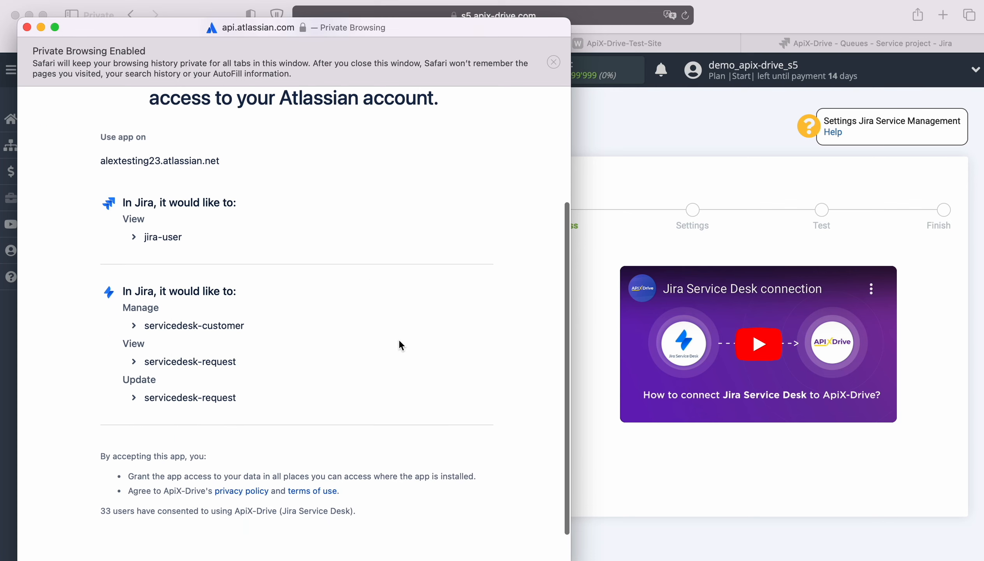
{"action": "left_click", "coordinate": [416, 542]}
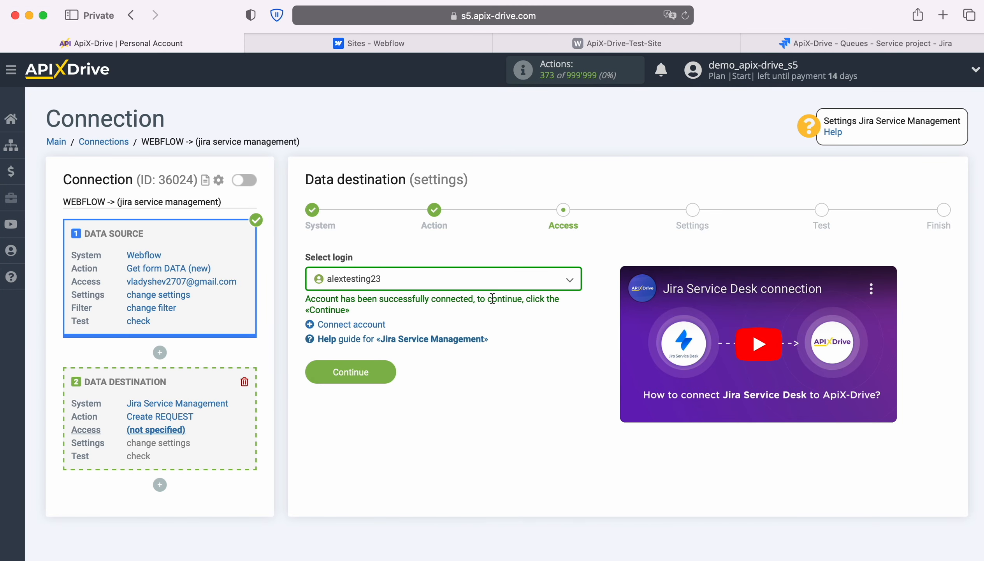
Select the connected Jira account as the destination login
{"action": "left_click", "coordinate": [494, 280]}
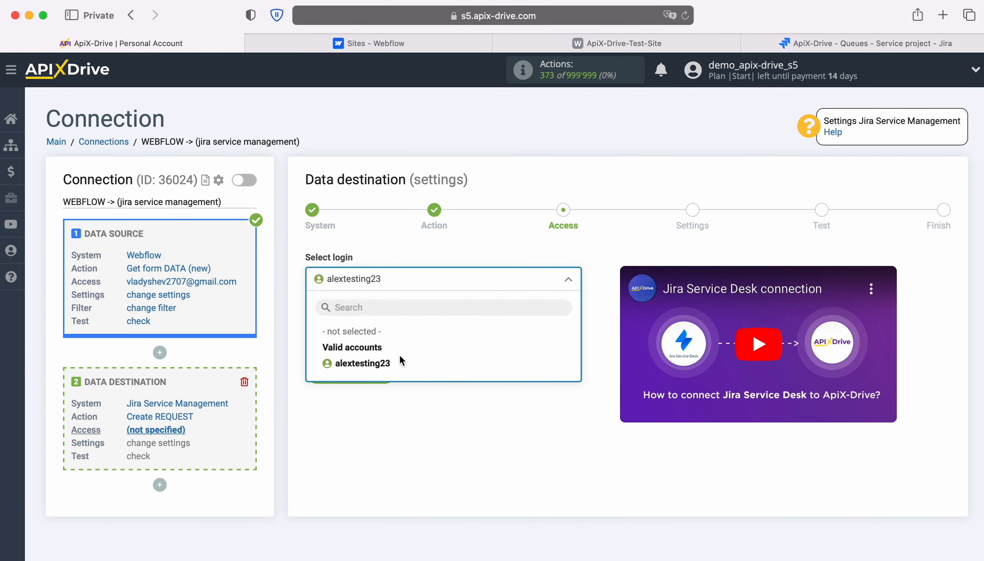
{"action": "left_click", "coordinate": [387, 363]}
{"action": "left_click", "coordinate": [387, 372]}
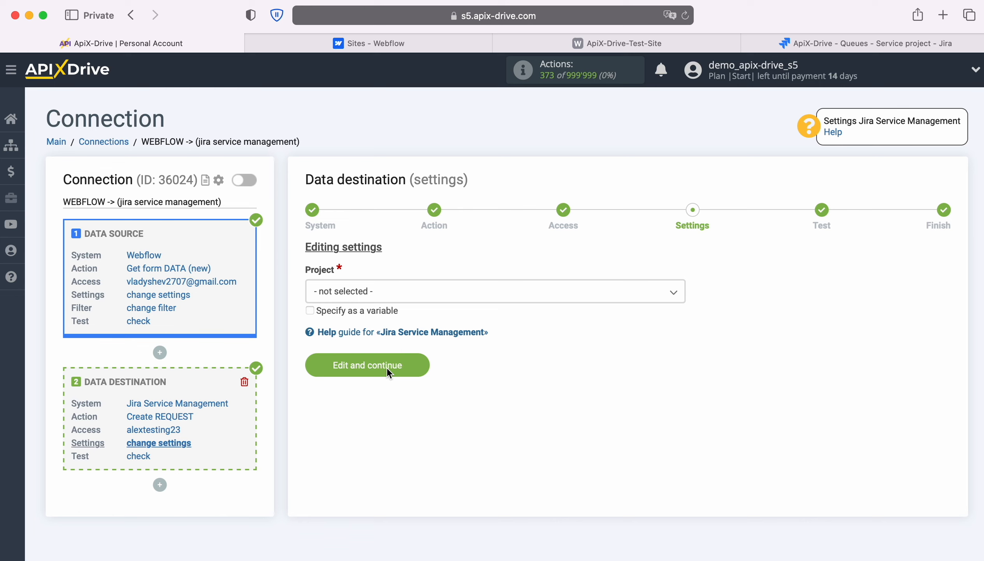
Set the Jira project to ApiX-Drive and the request type to Get IT help
{"action": "left_click", "coordinate": [390, 296]}
{"action": "left_click", "coordinate": [356, 365]}
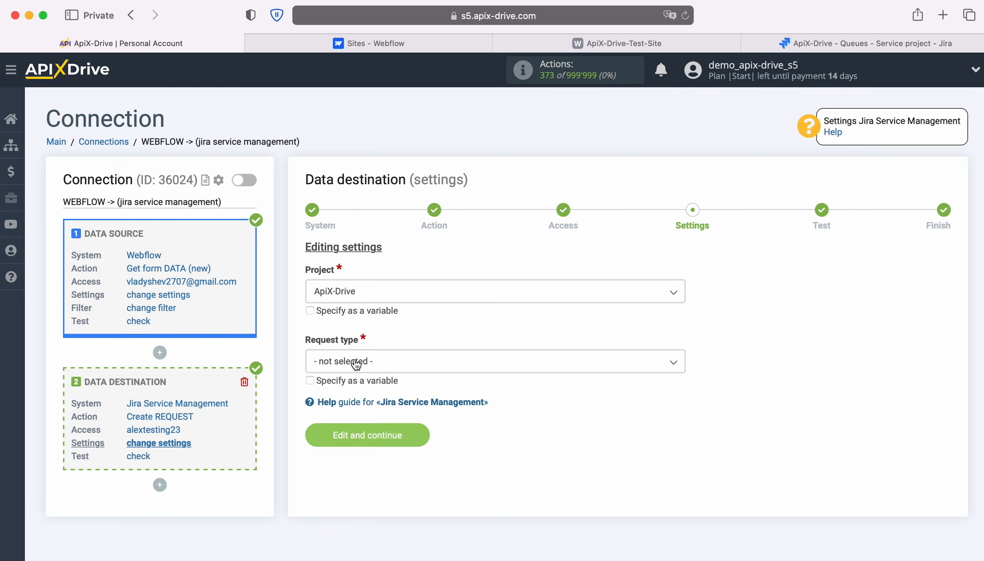
{"action": "left_click", "coordinate": [358, 365]}
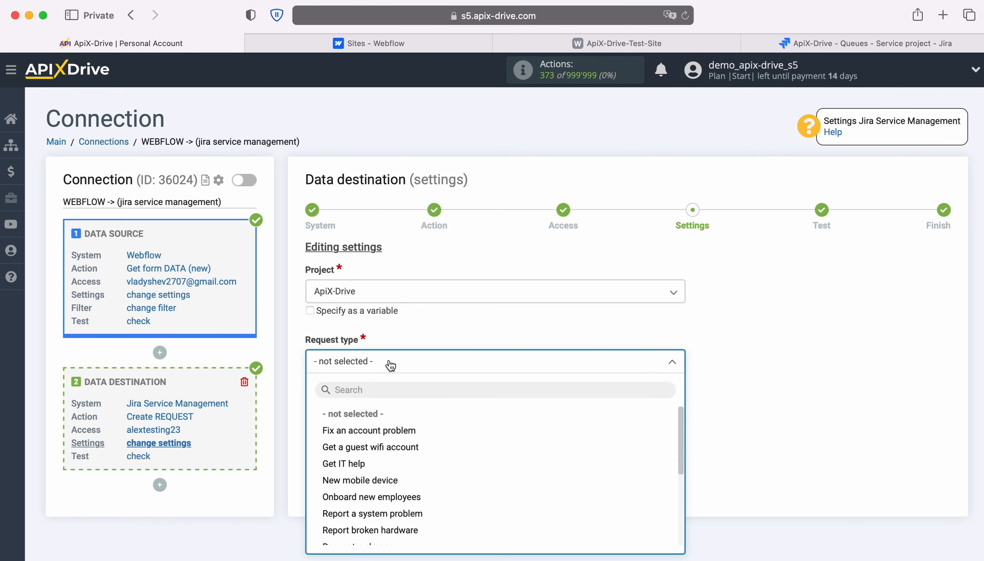
{"action": "left_click", "coordinate": [367, 464]}
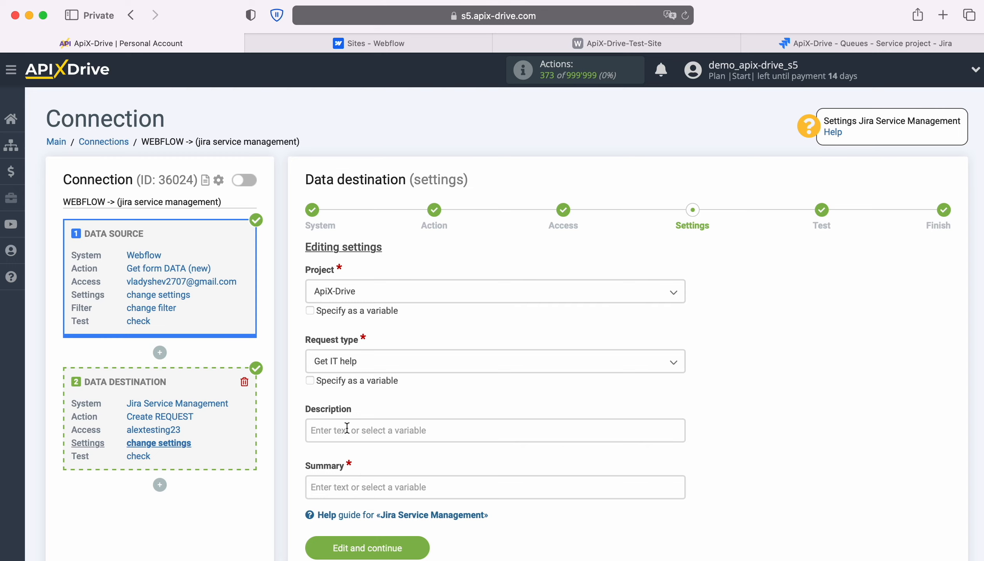
Write Description lines 'Date' with Creation date and 'Name' with First and Last Name
{"action": "left_click", "coordinate": [408, 429]}
{"action": "scroll", "coordinate": [611, 340], "scroll_direction": "down", "scroll_amount": 3}
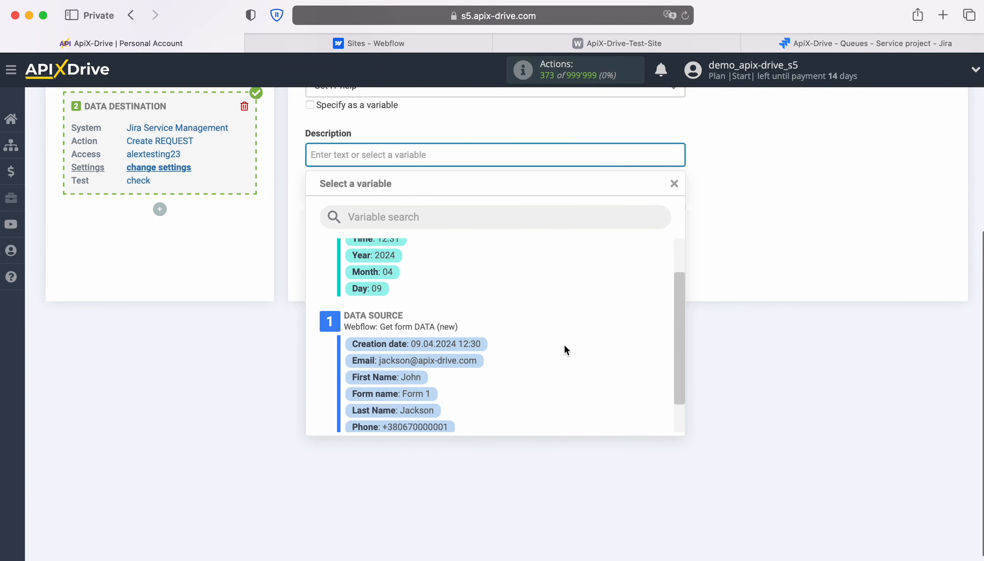
{"action": "left_click", "coordinate": [467, 341]}
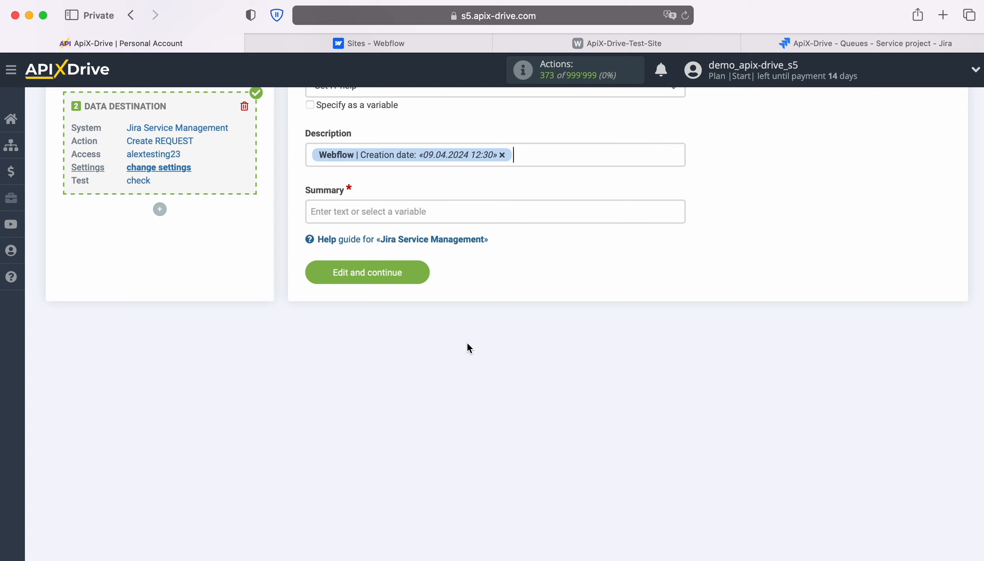
{"action": "left_click", "coordinate": [310, 155]}
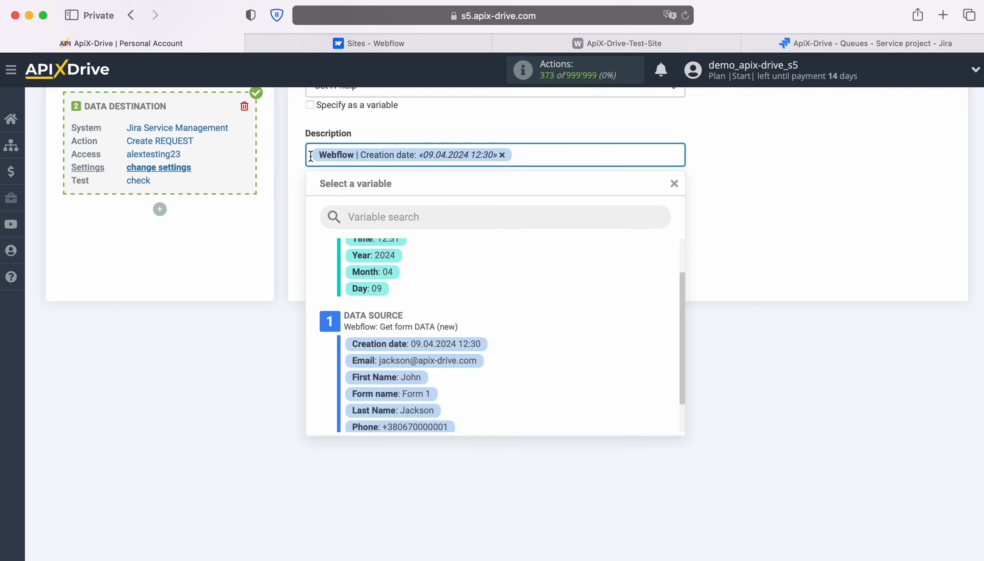
{"action": "type", "text": "Date"}
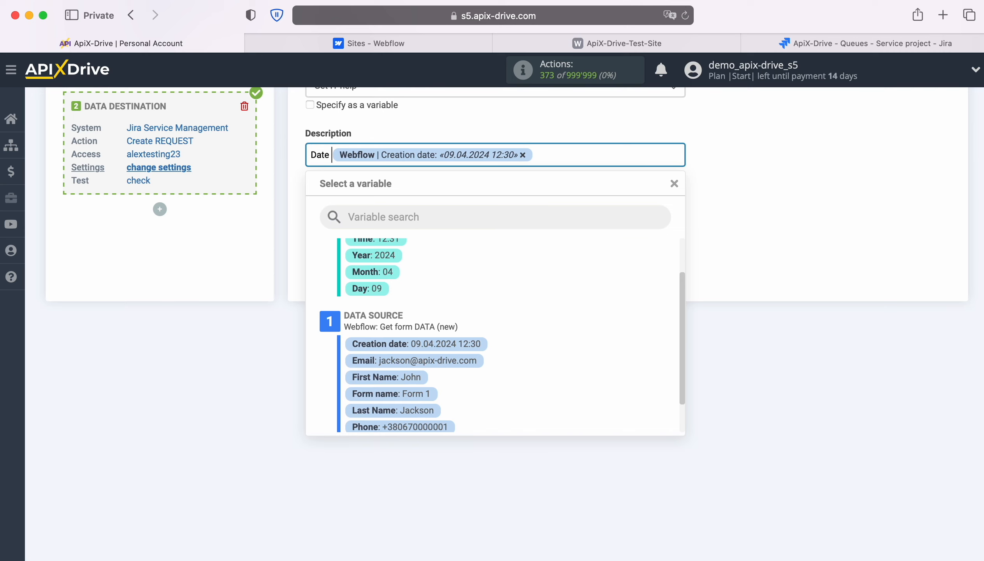
{"action": "left_click", "coordinate": [553, 155]}
{"action": "key", "text": "Return"}
{"action": "type", "text": "Name"}
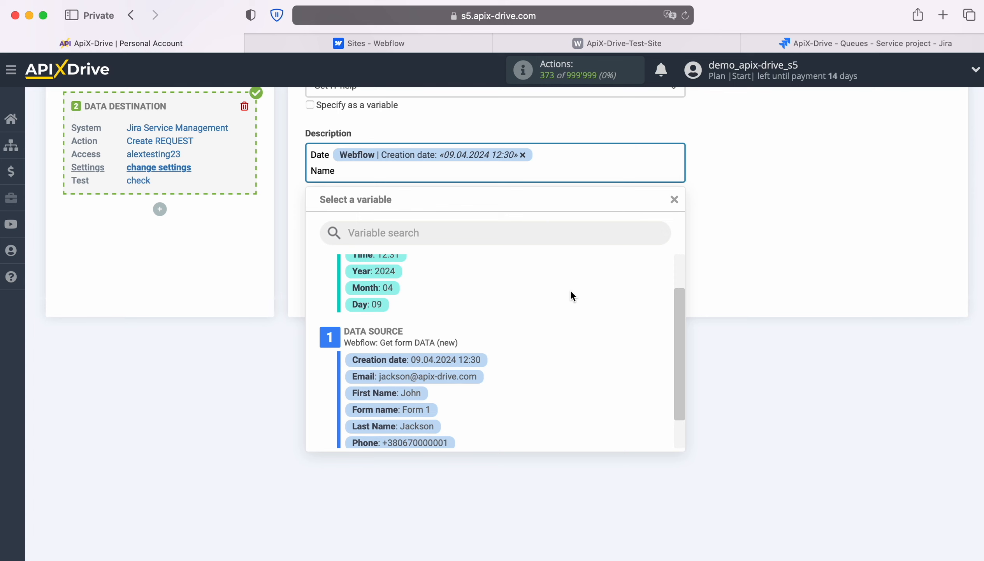
{"action": "scroll", "coordinate": [571, 294], "scroll_direction": "down", "scroll_amount": 2}
{"action": "left_click", "coordinate": [387, 351]}
{"action": "left_click", "coordinate": [510, 178]}
{"action": "left_click", "coordinate": [425, 386]}
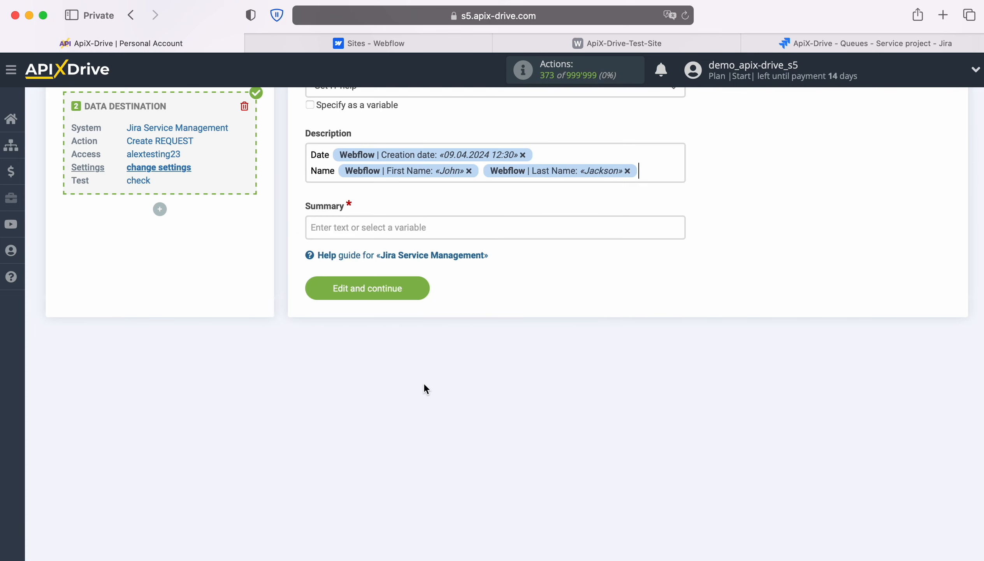
Add Description lines 'Email' and 'Phone' filled with the Webflow Email and Phone variables
{"action": "key", "text": "Return"}
{"action": "type", "text": "Email"}
{"action": "left_click", "coordinate": [368, 186]}
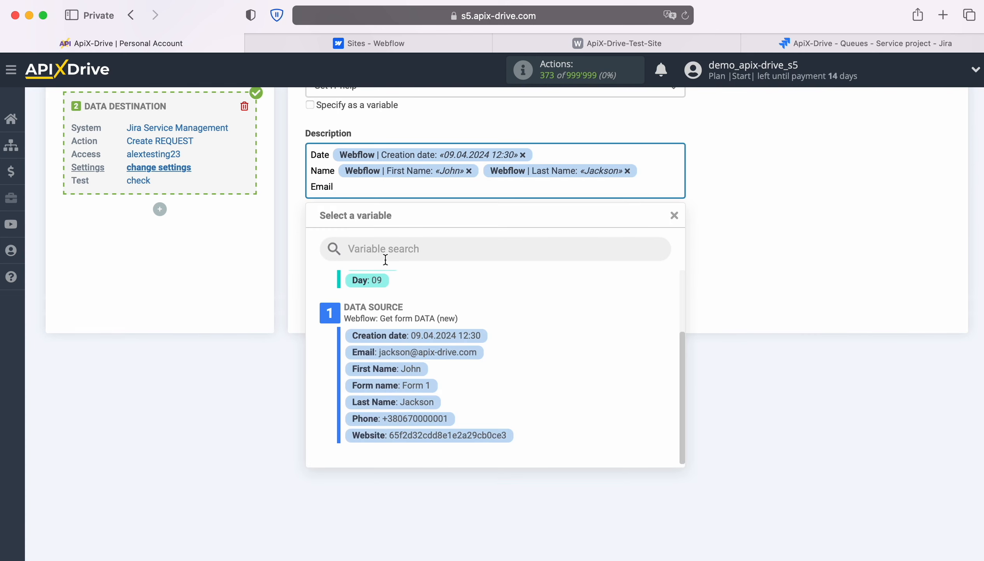
{"action": "left_click", "coordinate": [412, 351]}
{"action": "key", "text": "Return"}
{"action": "type", "text": "Phone"}
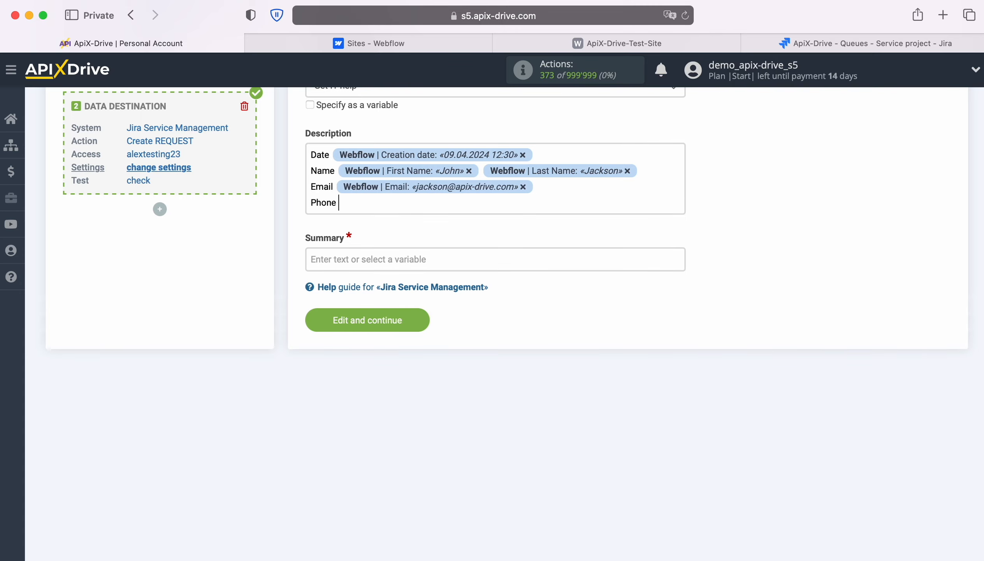
{"action": "left_click", "coordinate": [391, 203]}
{"action": "left_click", "coordinate": [428, 441]}
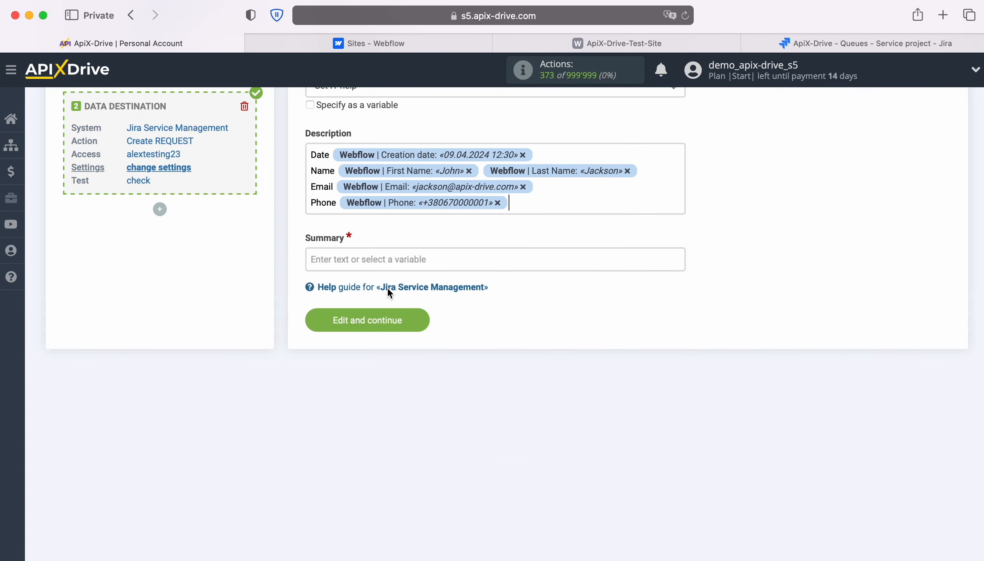
Set Summary to 'New Lead from Webflow' plus First and Last Name, and save
{"action": "left_click", "coordinate": [386, 258]}
{"action": "type", "text": "New Lead from "}
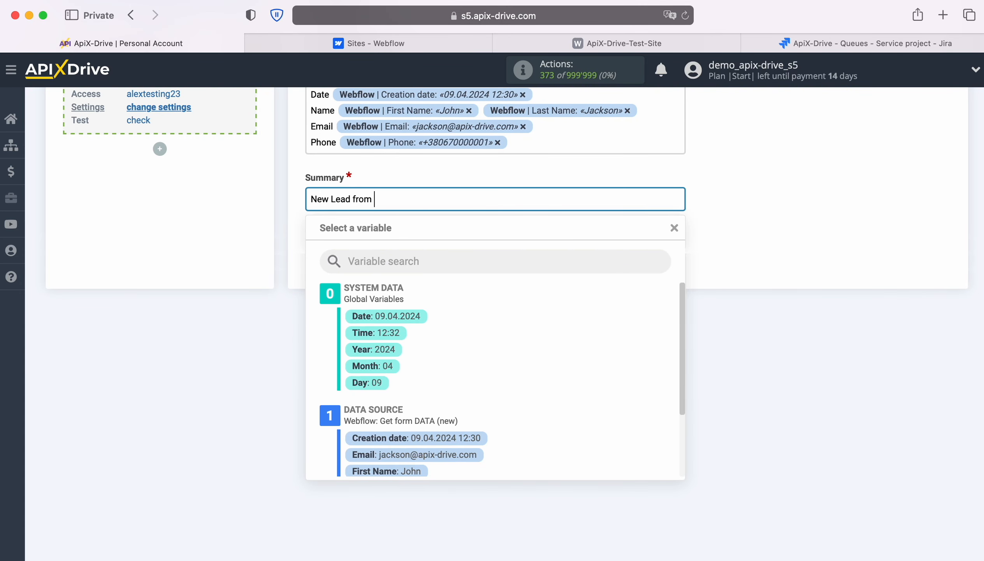
{"action": "type", "text": "Webflow"}
{"action": "scroll", "coordinate": [567, 400], "scroll_direction": "down", "scroll_amount": 3}
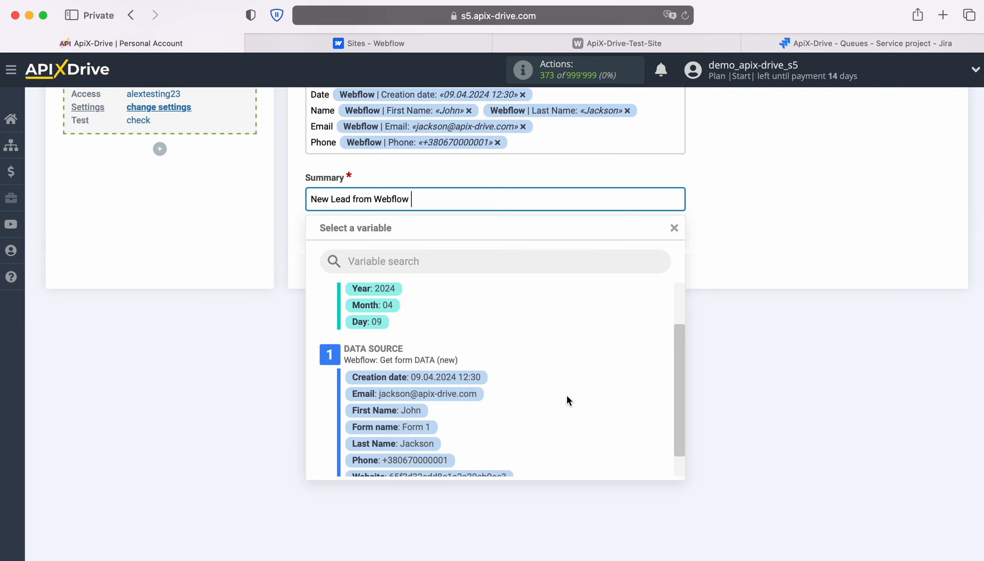
{"action": "left_click", "coordinate": [385, 411]}
{"action": "left_click", "coordinate": [578, 199]}
{"action": "left_click", "coordinate": [408, 443]}
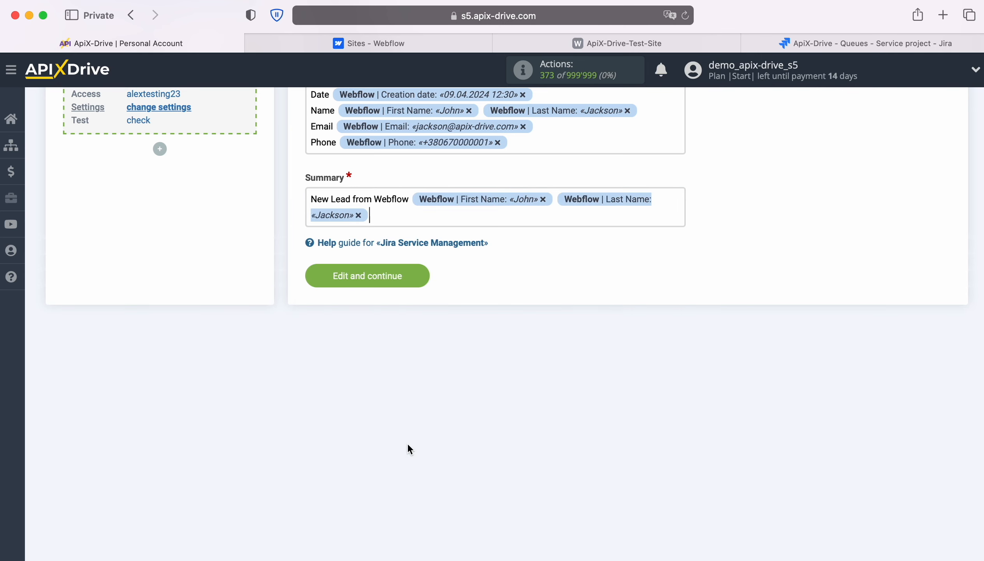
{"action": "left_click", "coordinate": [367, 275]}
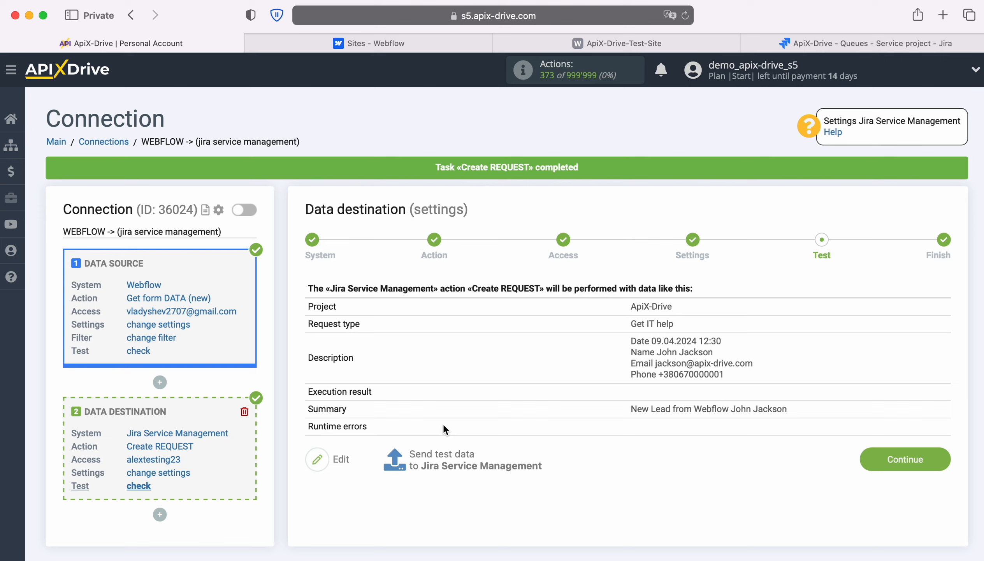
Check the Jira queue for the new AD-3 'New Lead from Webflow' Get IT help request
{"action": "left_click", "coordinate": [778, 39]}
Refresh Jira's open tickets and verify ticket AD-3 carries the mapped Webflow description
{"action": "left_click", "coordinate": [687, 17]}
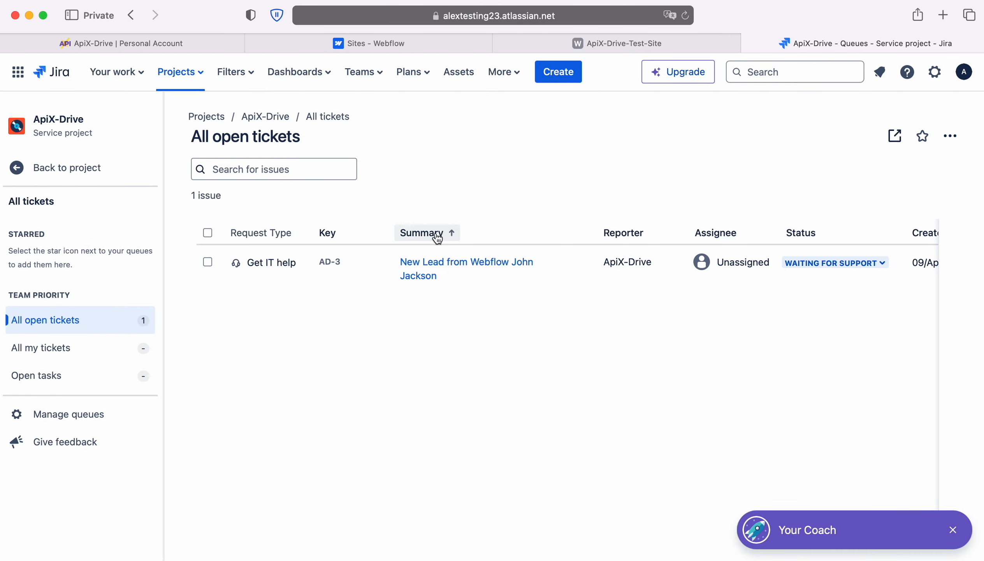
{"action": "left_click", "coordinate": [431, 262]}
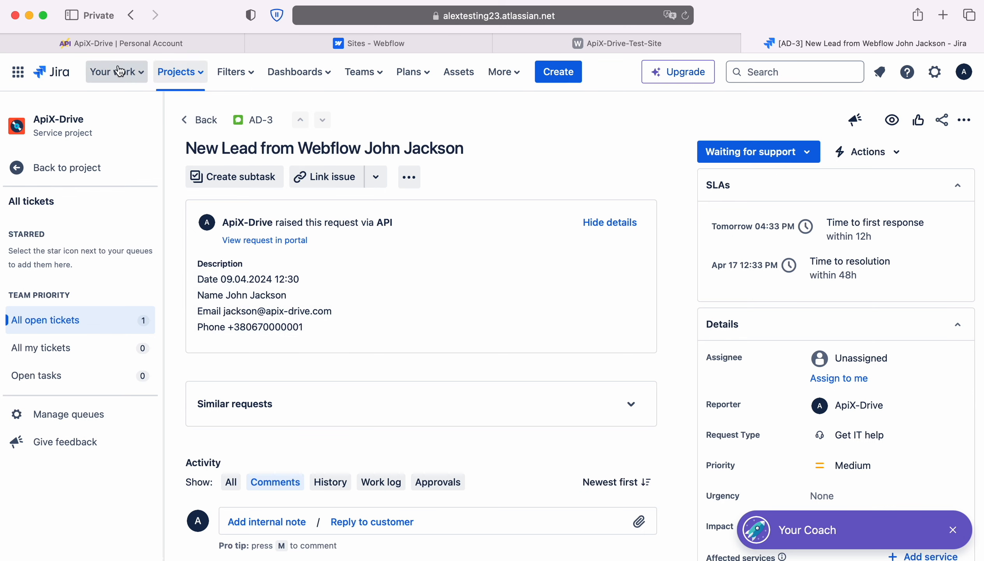
{"action": "left_click", "coordinate": [98, 43]}
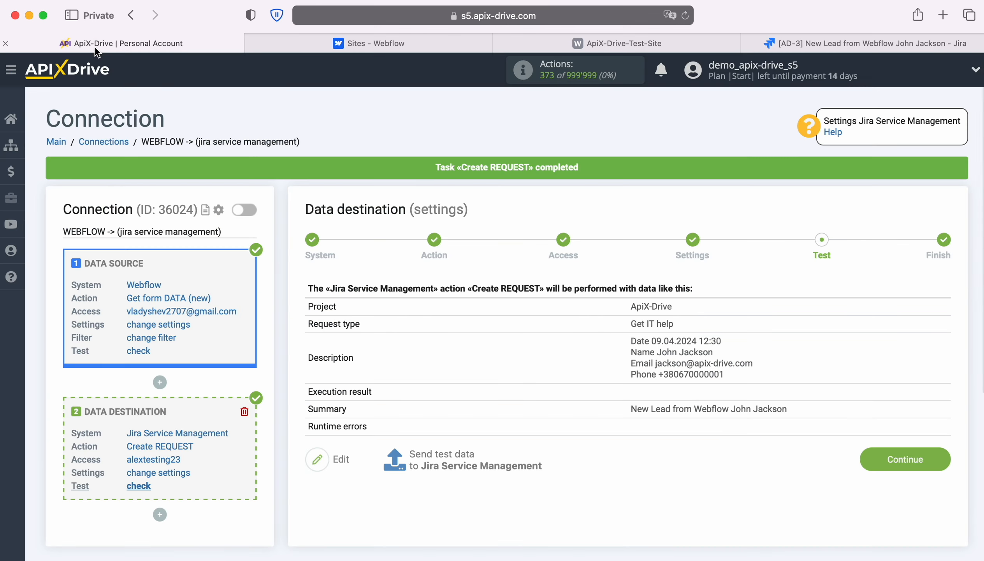
Finish the Jira destination, enable auto-update, and set the update interval to 5 minutes
{"action": "left_click", "coordinate": [939, 455]}
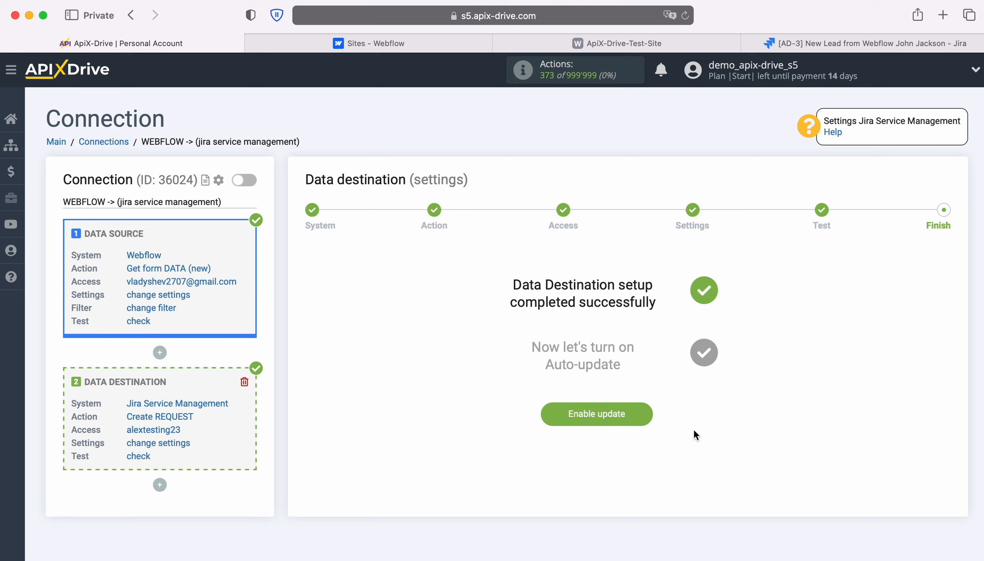
{"action": "left_click", "coordinate": [642, 415]}
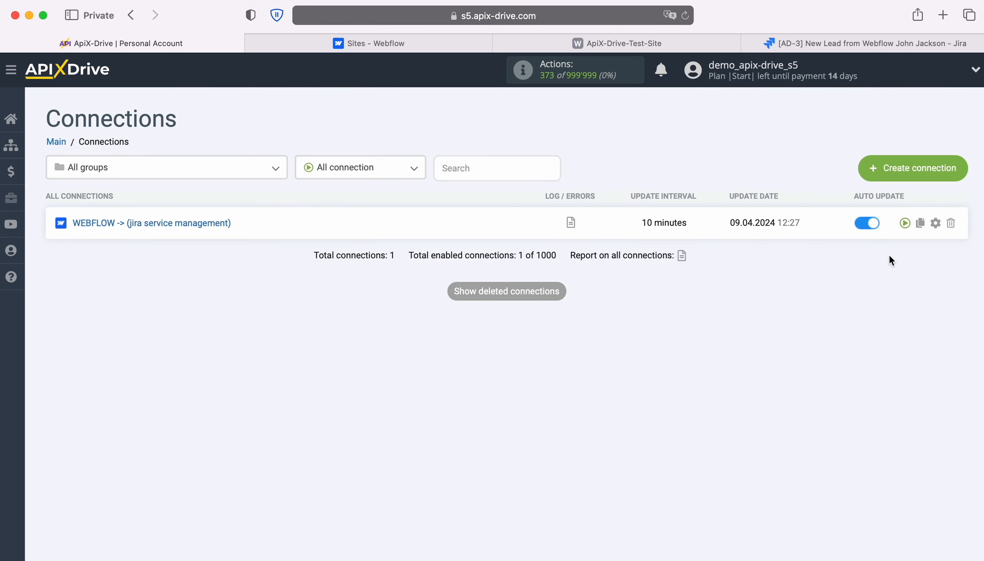
{"action": "left_click", "coordinate": [937, 223]}
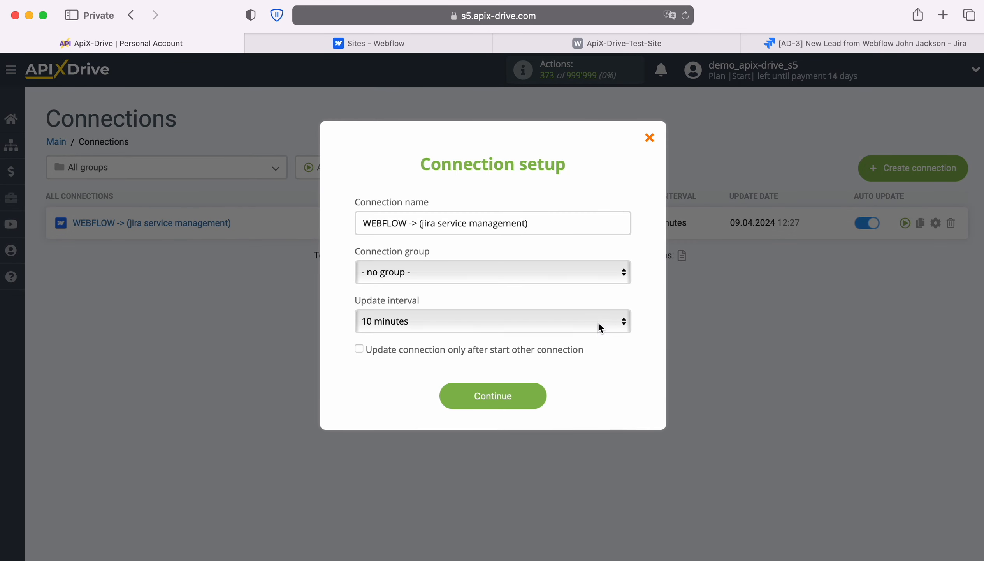
{"action": "left_click", "coordinate": [601, 327]}
{"action": "left_click", "coordinate": [553, 302]}
{"action": "left_click", "coordinate": [539, 395]}
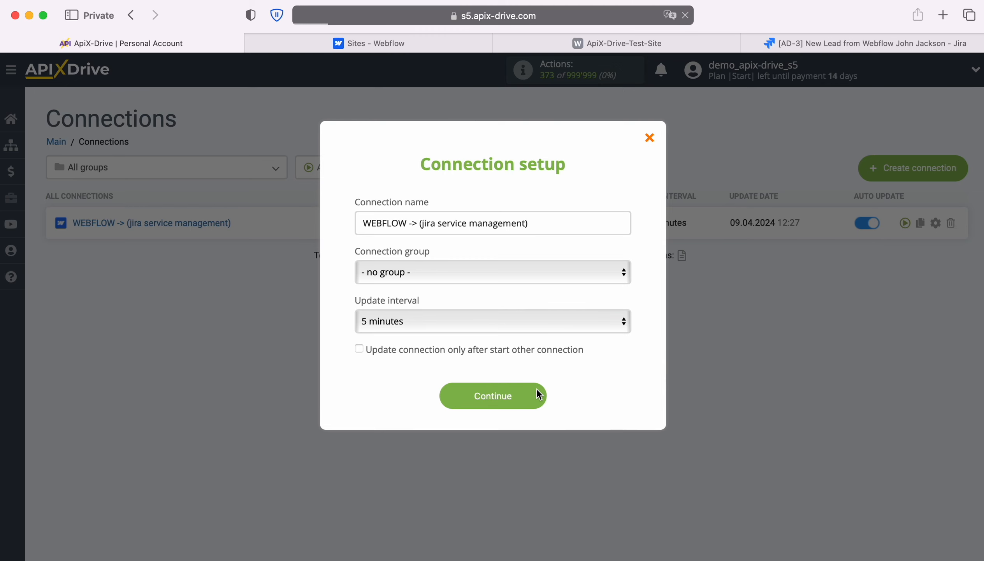